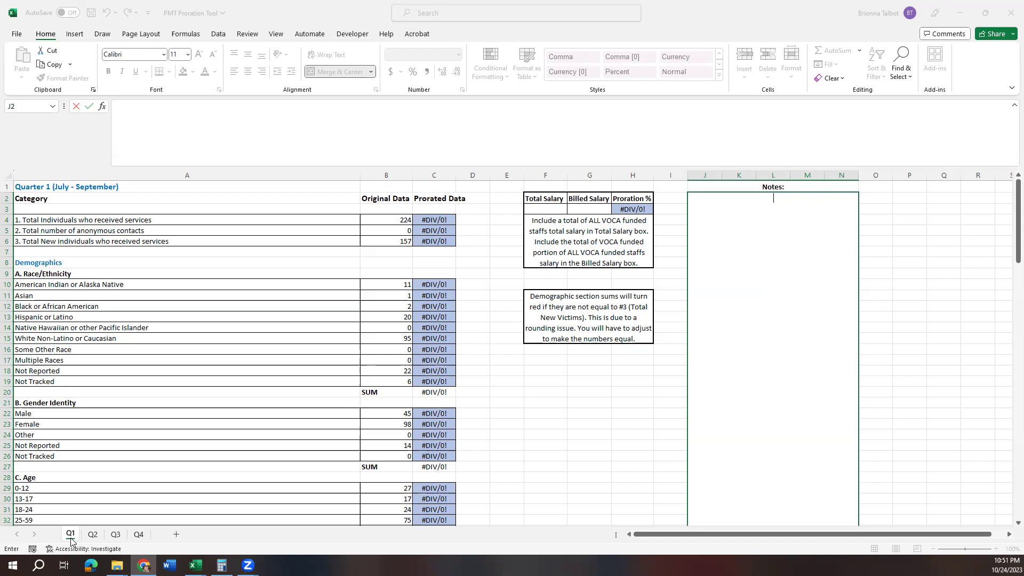
- Review the Quarter 2, 3 and 4 sheets, then return to the Quarter 1 sheet
{"action": "left_click", "coordinate": [93, 535]}
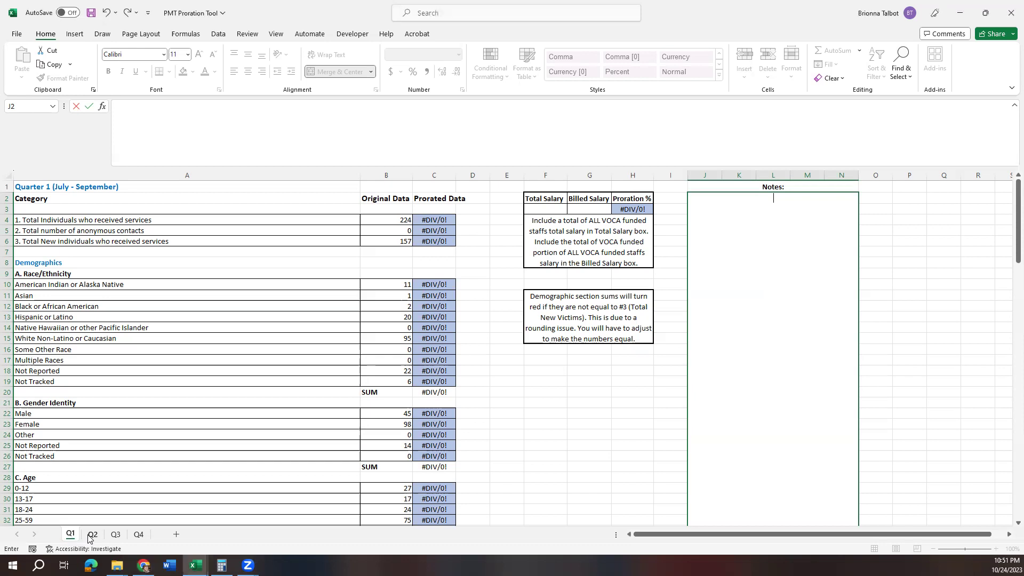
{"action": "left_click", "coordinate": [115, 536]}
{"action": "left_click", "coordinate": [138, 535]}
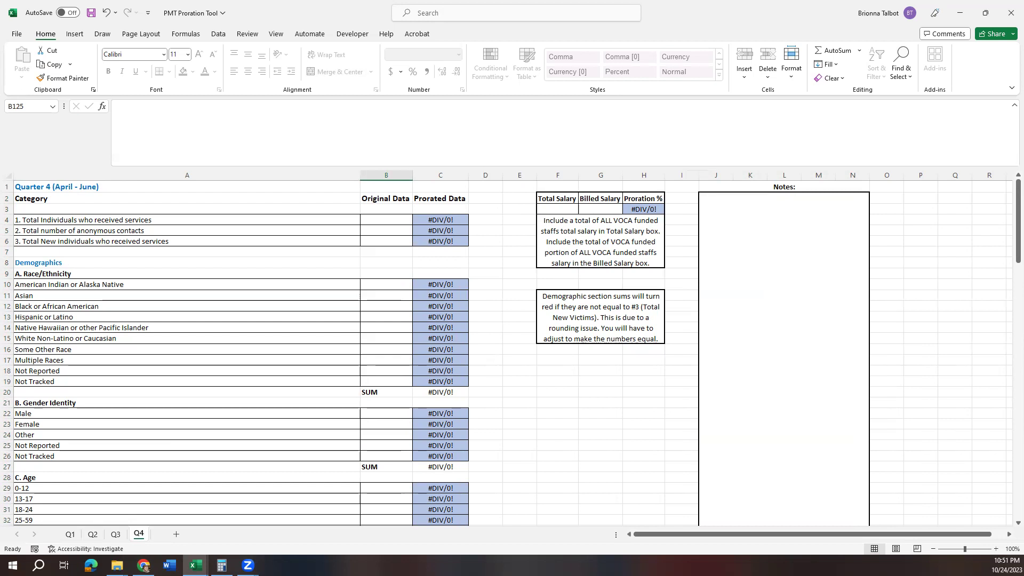
{"action": "left_click", "coordinate": [70, 534]}
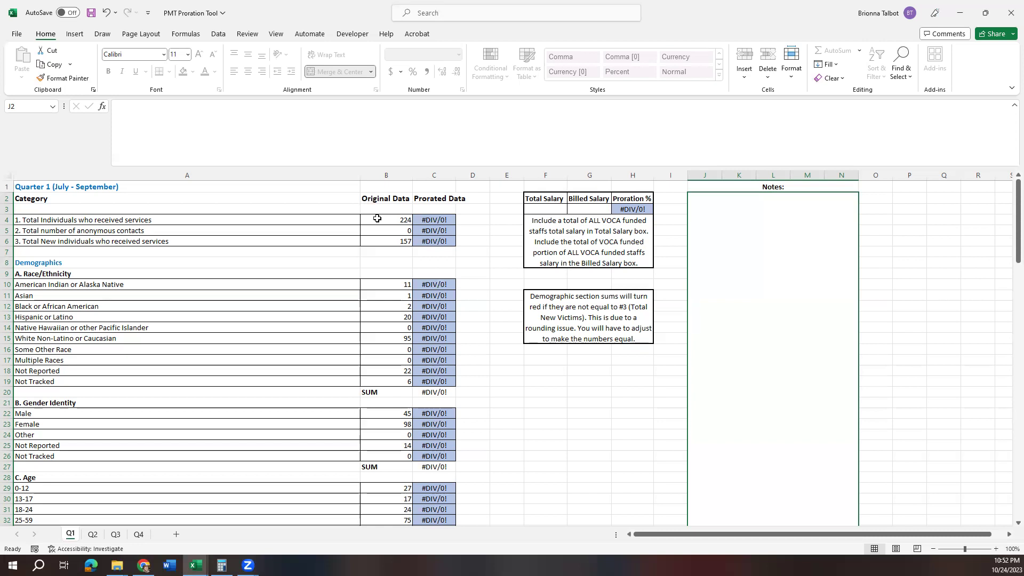
{"action": "left_click", "coordinate": [380, 219]}
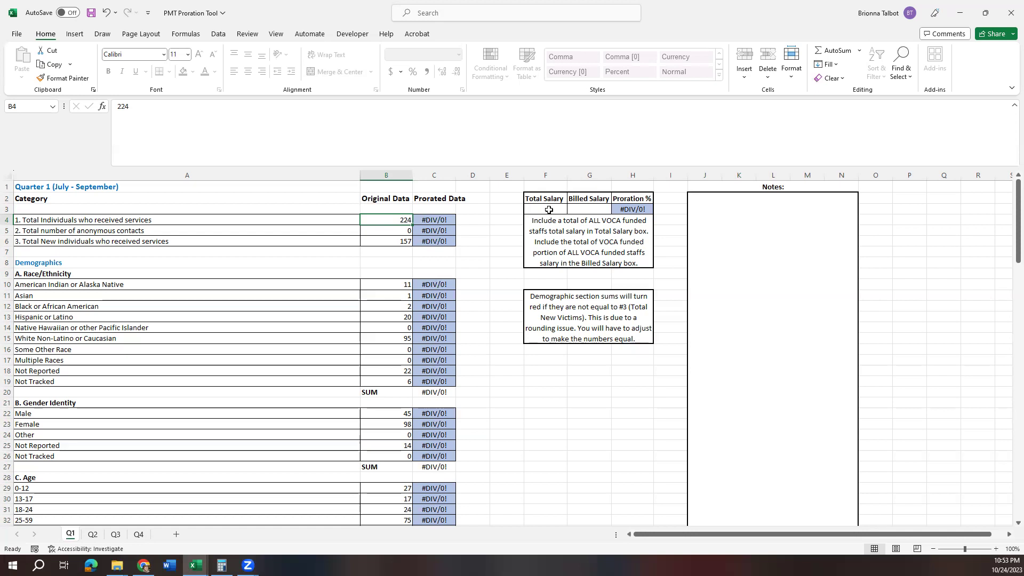
- Enter Total Salary 9500 and Billed Salary 7500 so the proration calculates to 79%
{"action": "left_click", "coordinate": [549, 209]}
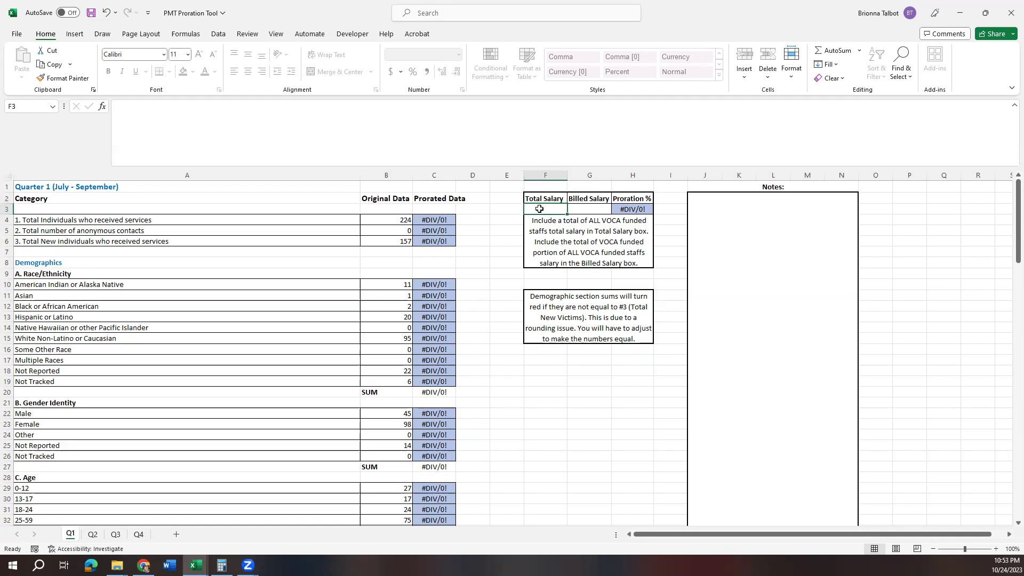
{"action": "type", "text": "9500"}
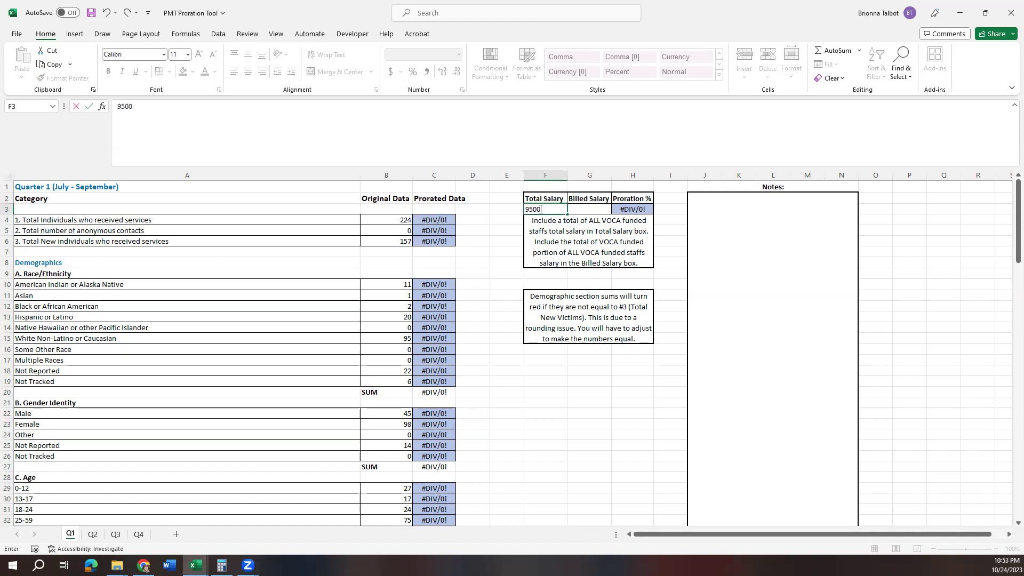
{"action": "key", "text": "Tab"}
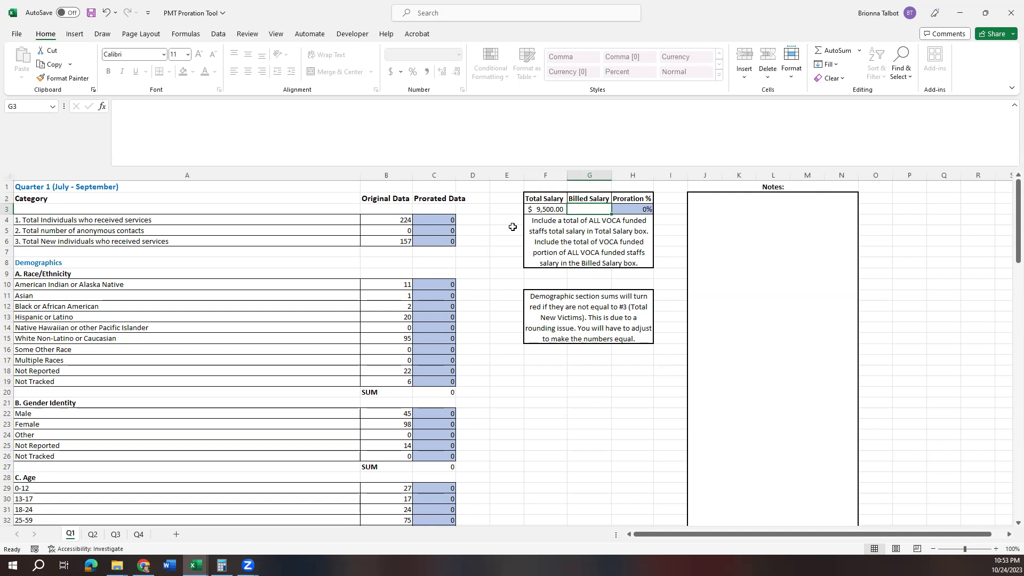
{"action": "type", "text": "7500"}
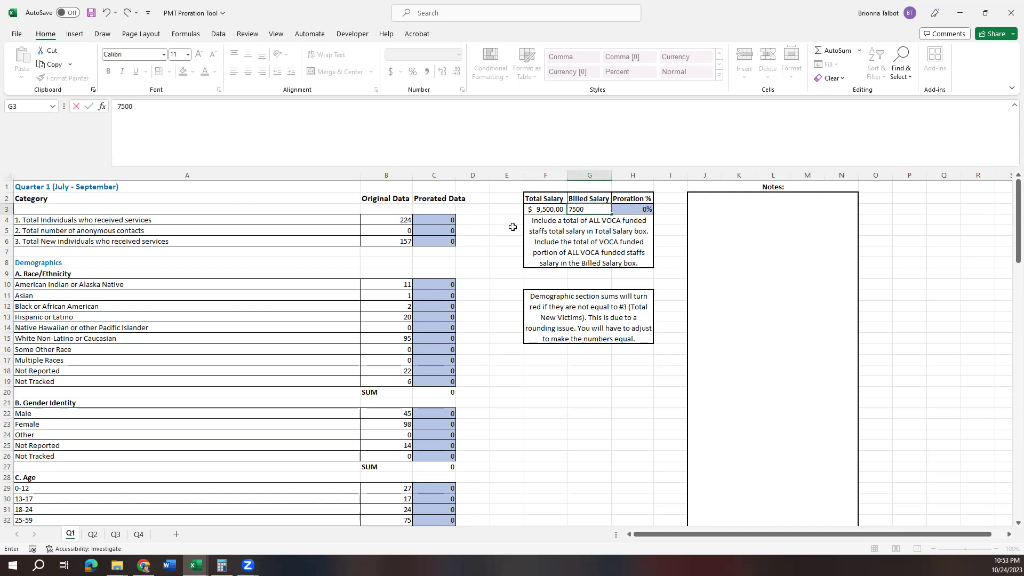
{"action": "key", "text": "Return"}
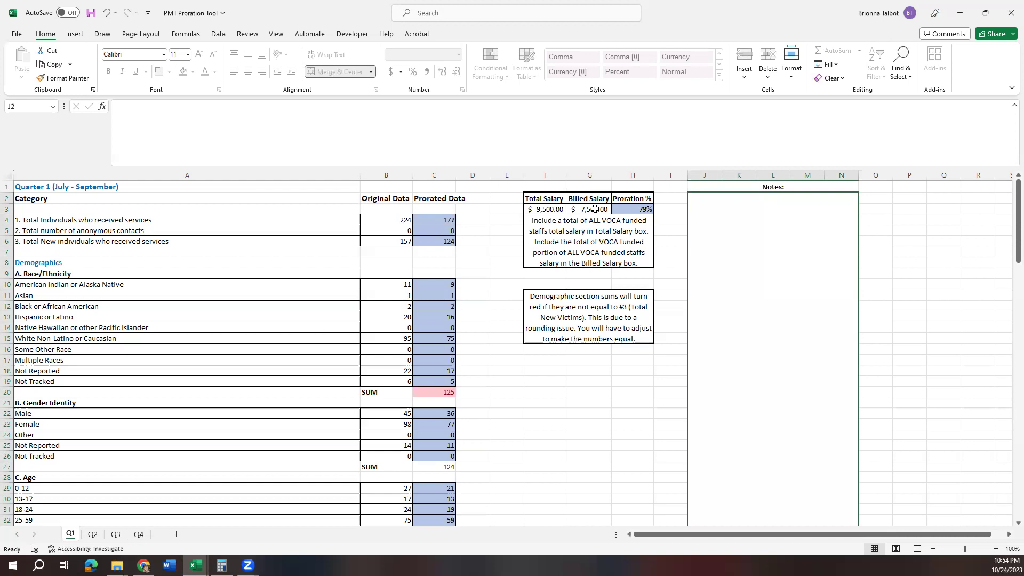
{"action": "left_click", "coordinate": [594, 209]}
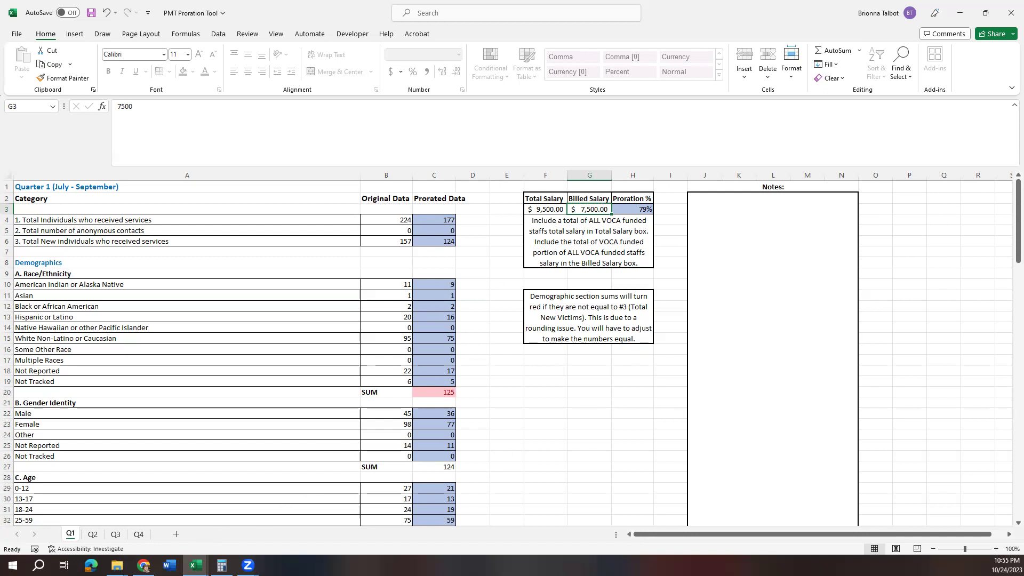
{"action": "mouse_move", "coordinate": [196, 565]}
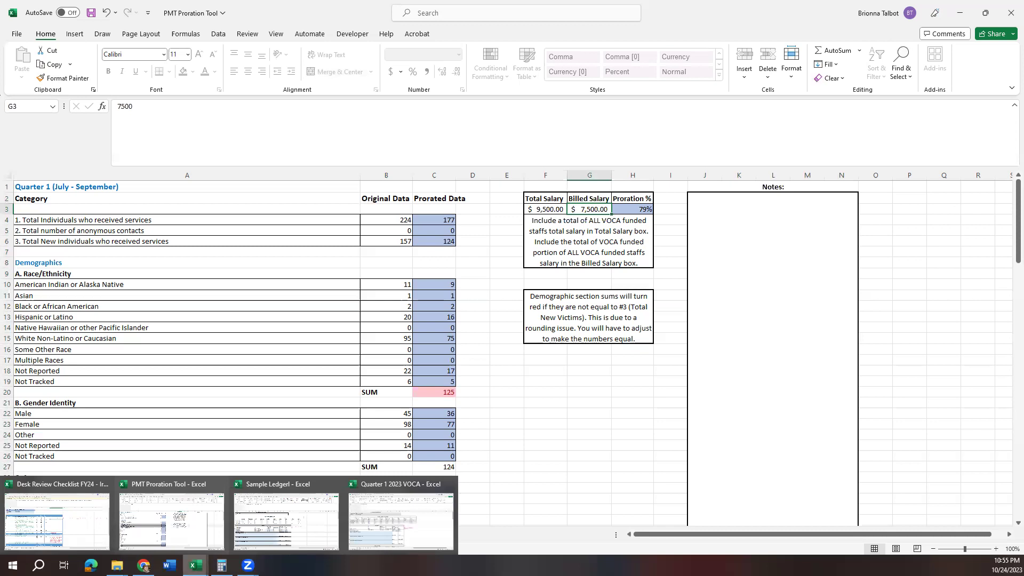
- Look up the federal personnel total in the Sample Ledger workbook
{"action": "left_click", "coordinate": [286, 517]}
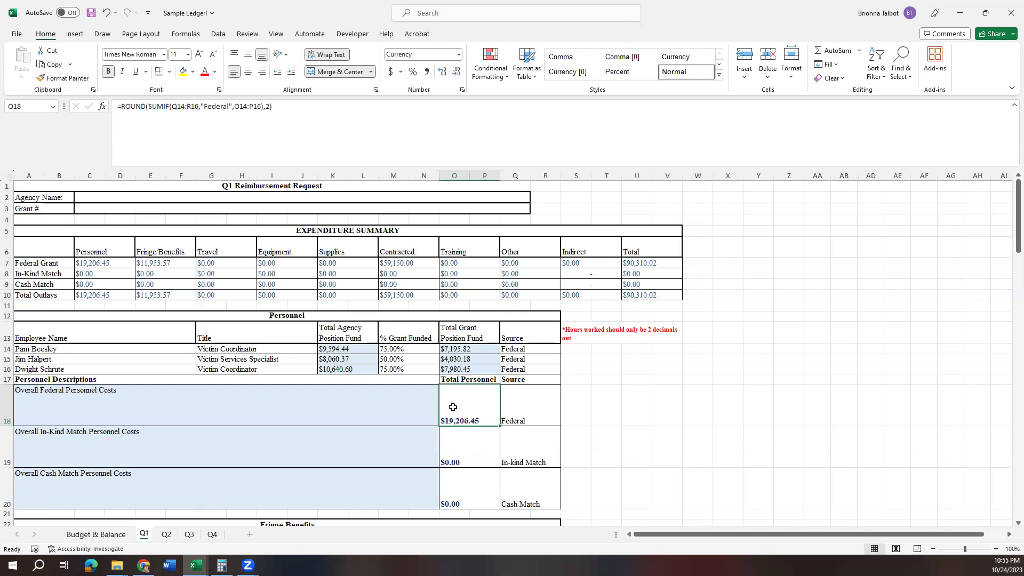
{"action": "mouse_move", "coordinate": [195, 564]}
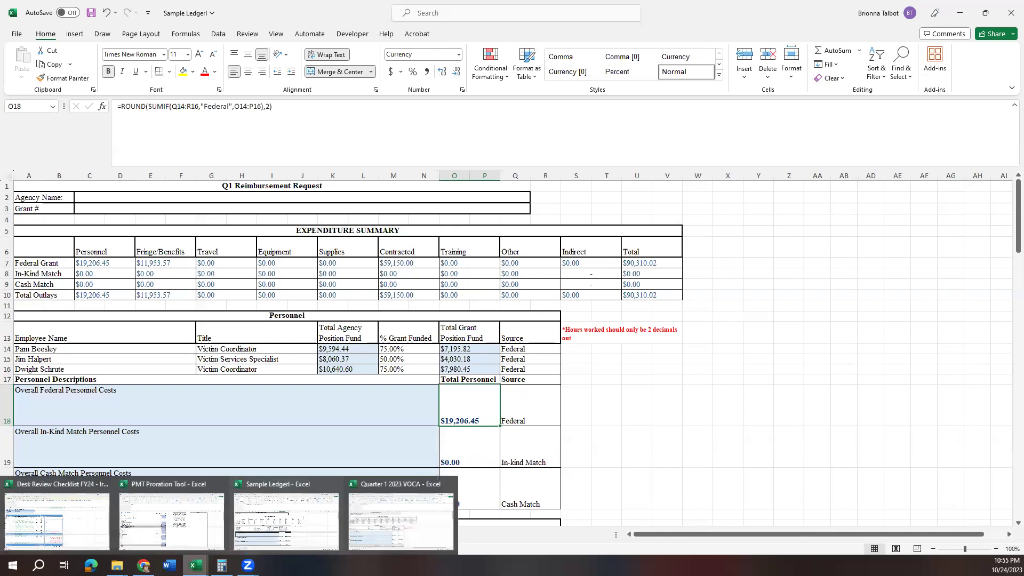
{"action": "left_click", "coordinate": [175, 530]}
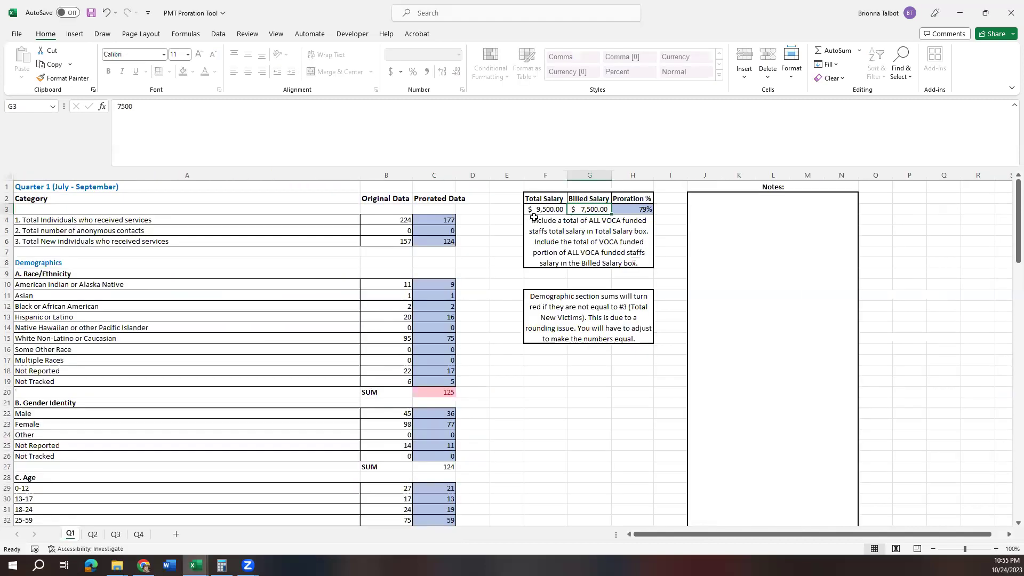
- Clear Total Salary and enter 19206.45 as the Billed Salary
{"action": "left_click", "coordinate": [541, 210]}
{"action": "key", "text": "BackSpace"}
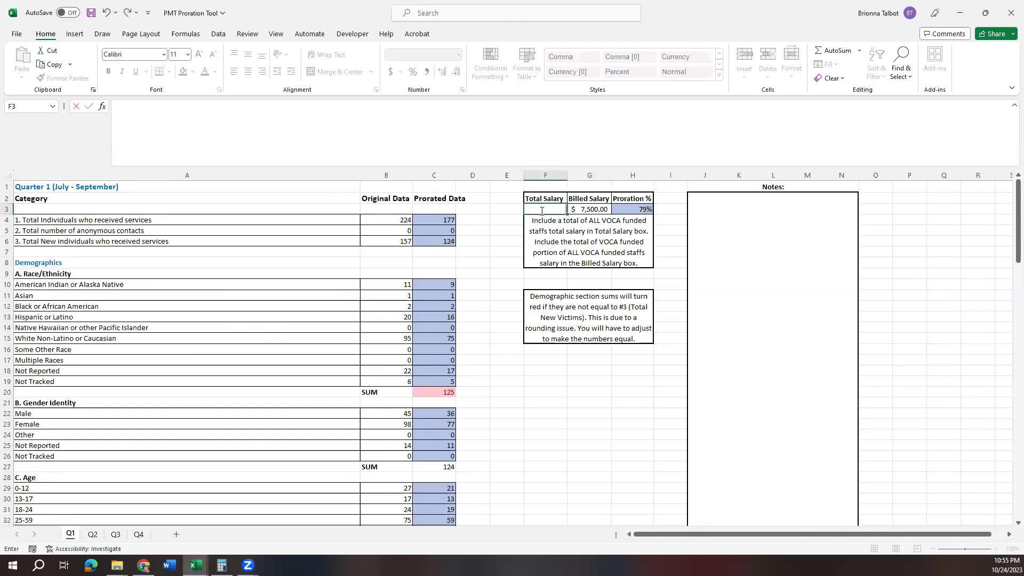
{"action": "key", "text": "Tab"}
{"action": "type", "text": "19206.45"}
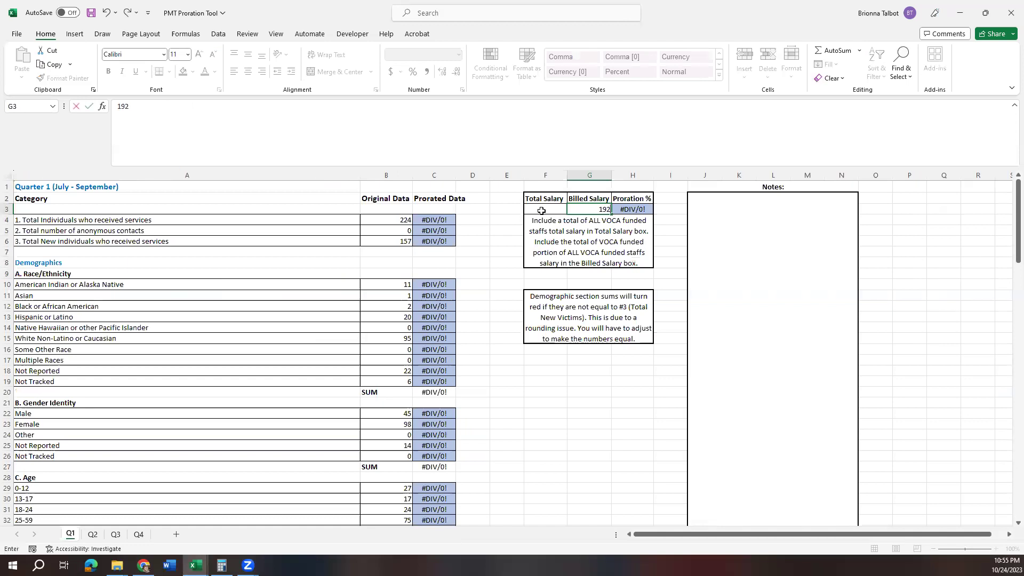
{"action": "left_click", "coordinate": [541, 210]}
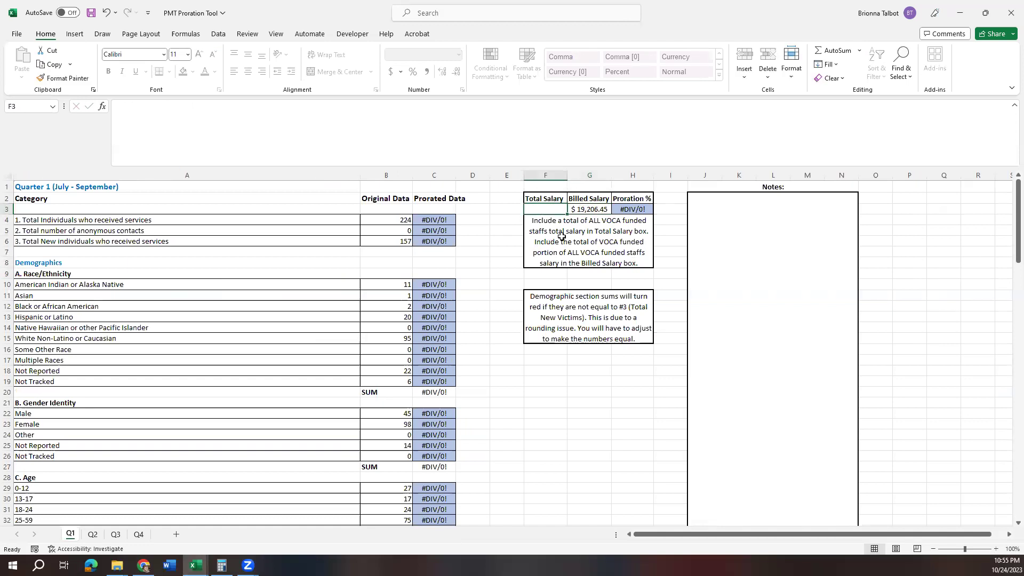
- Read the salaries in the Sample Ledger and add them up in Calculator
{"action": "mouse_move", "coordinate": [195, 565]}
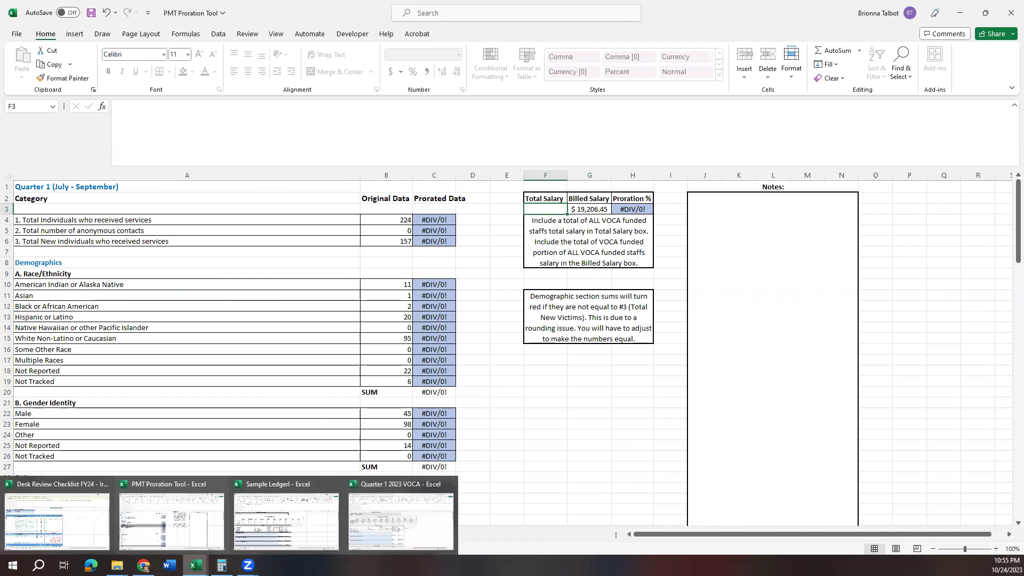
{"action": "left_click", "coordinate": [286, 514]}
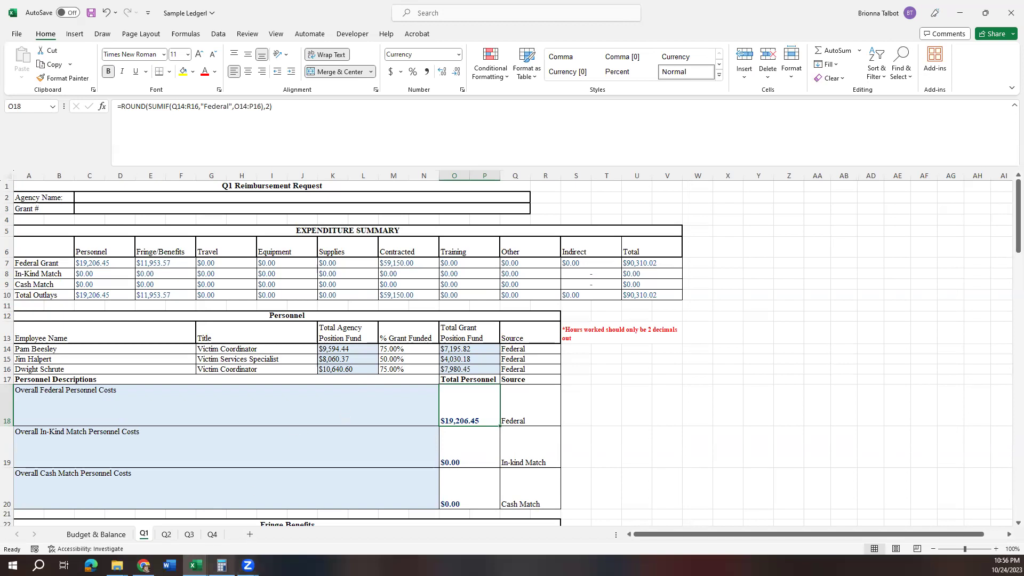
{"action": "left_click", "coordinate": [222, 565]}
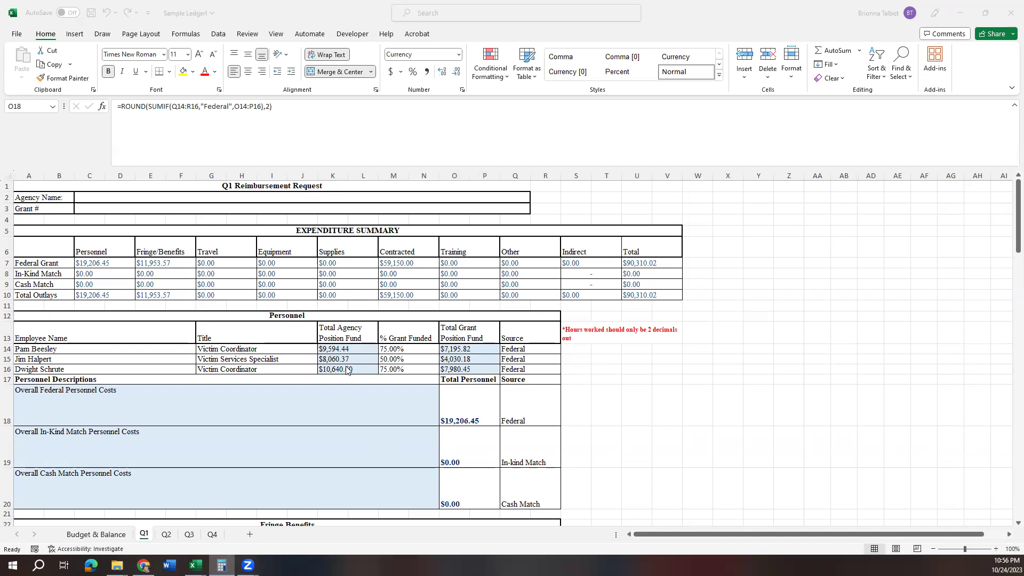
- Enter 28295.41 as the Total Salary, giving a 68% proration
{"action": "mouse_move", "coordinate": [195, 565]}
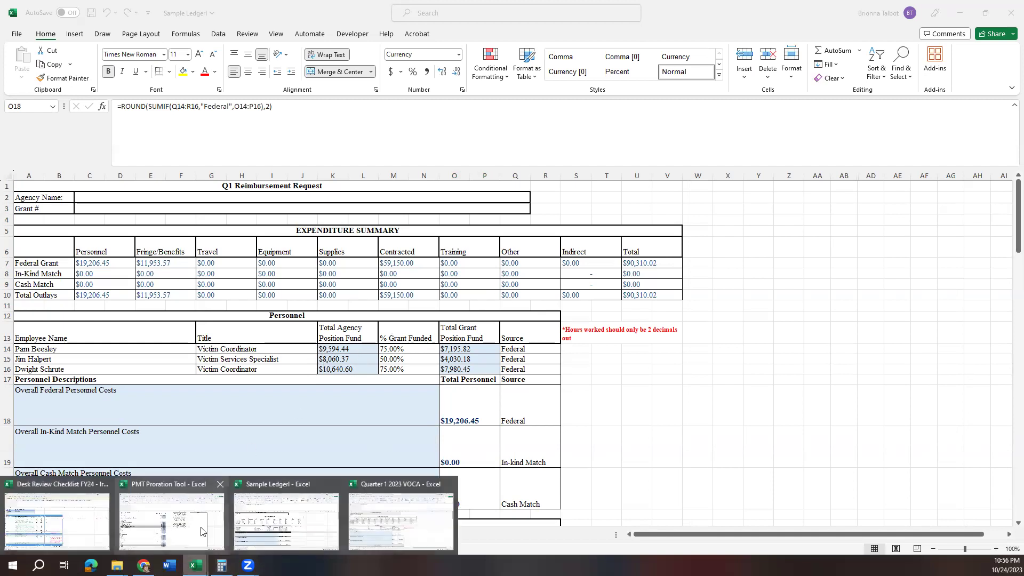
{"action": "left_click", "coordinate": [203, 520]}
{"action": "left_click", "coordinate": [544, 208]}
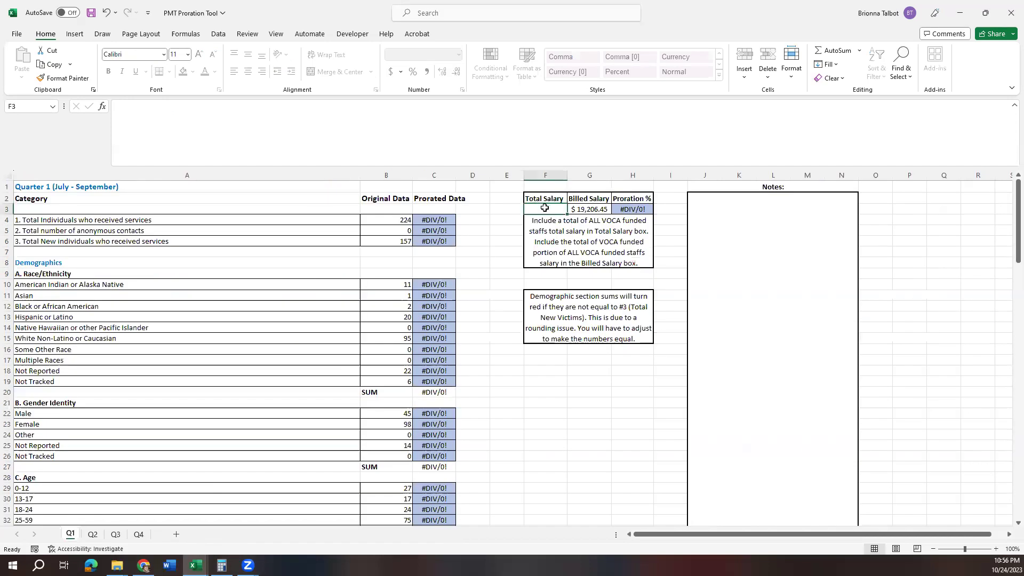
{"action": "type", "text": "28"}
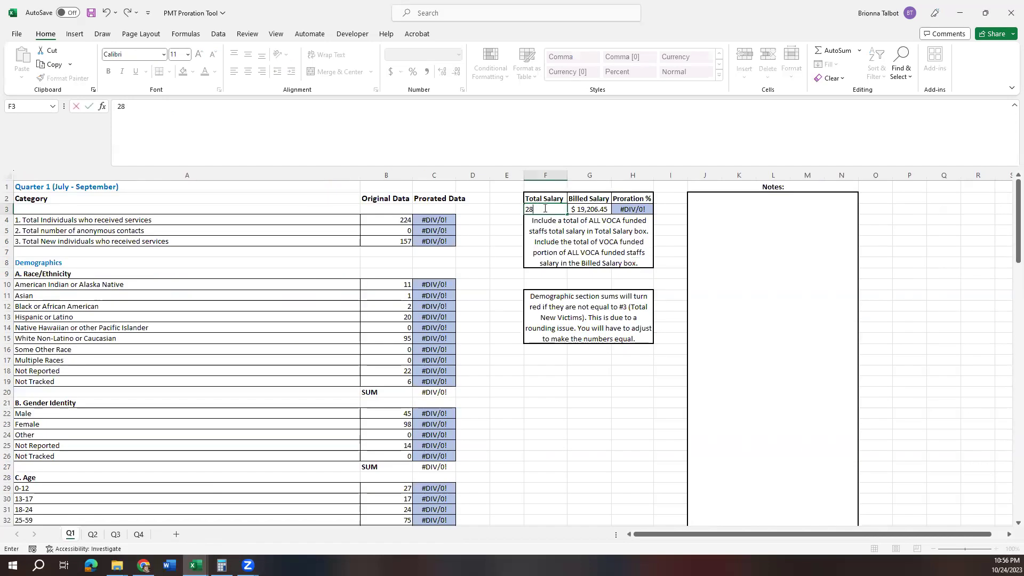
{"action": "type", "text": "295.41"}
{"action": "key", "text": "Tab"}
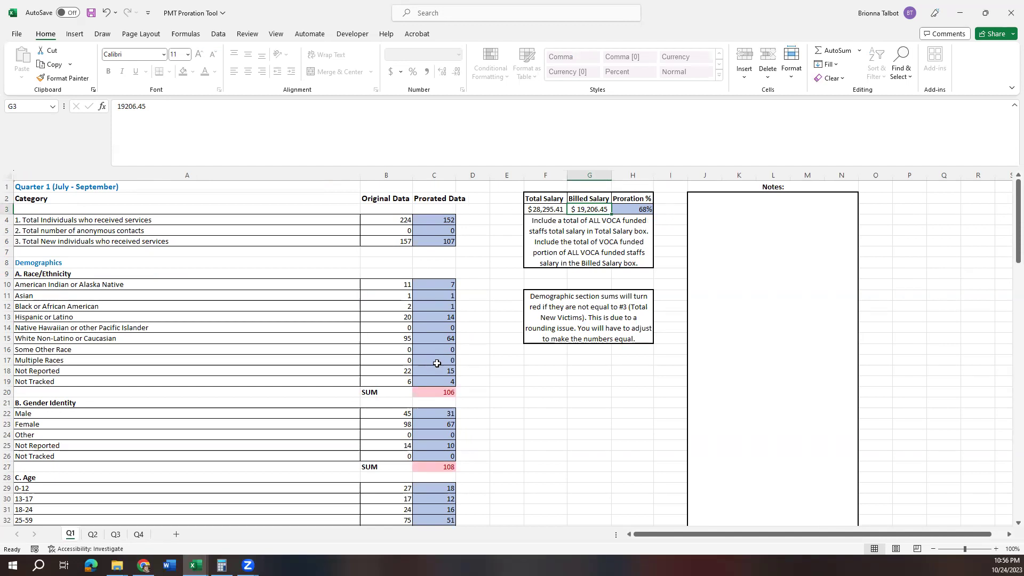
- Check the Sample Ledger workbook again, then bring the PMT Proration Tool workbook back to the front
{"action": "left_click", "coordinate": [195, 566]}
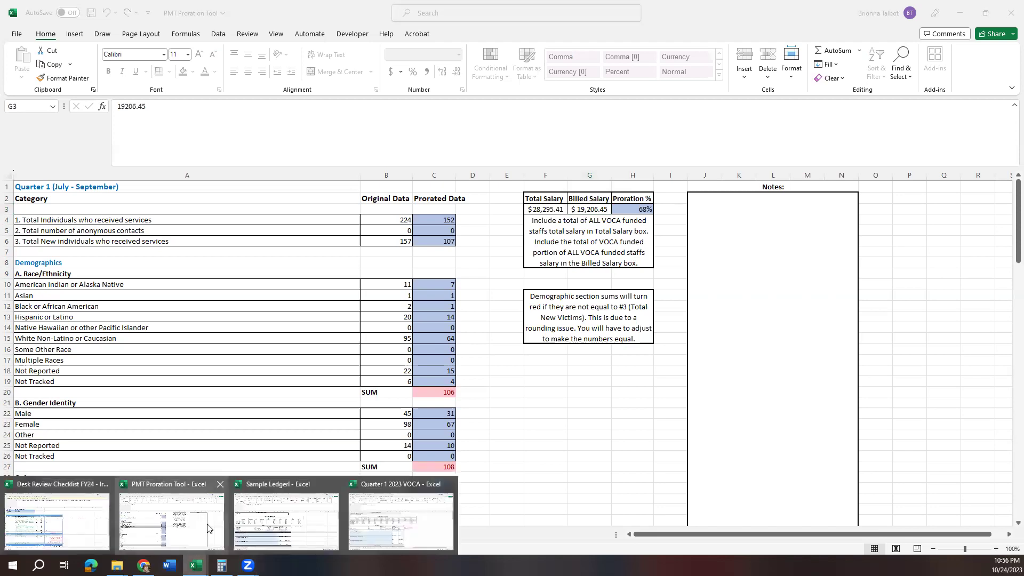
{"action": "left_click", "coordinate": [275, 512]}
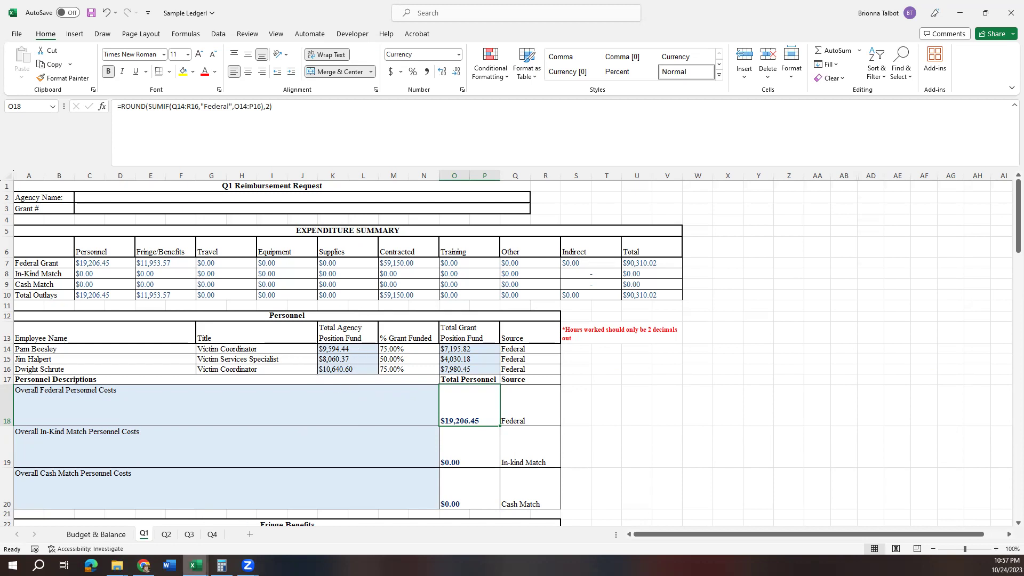
{"action": "mouse_move", "coordinate": [195, 564]}
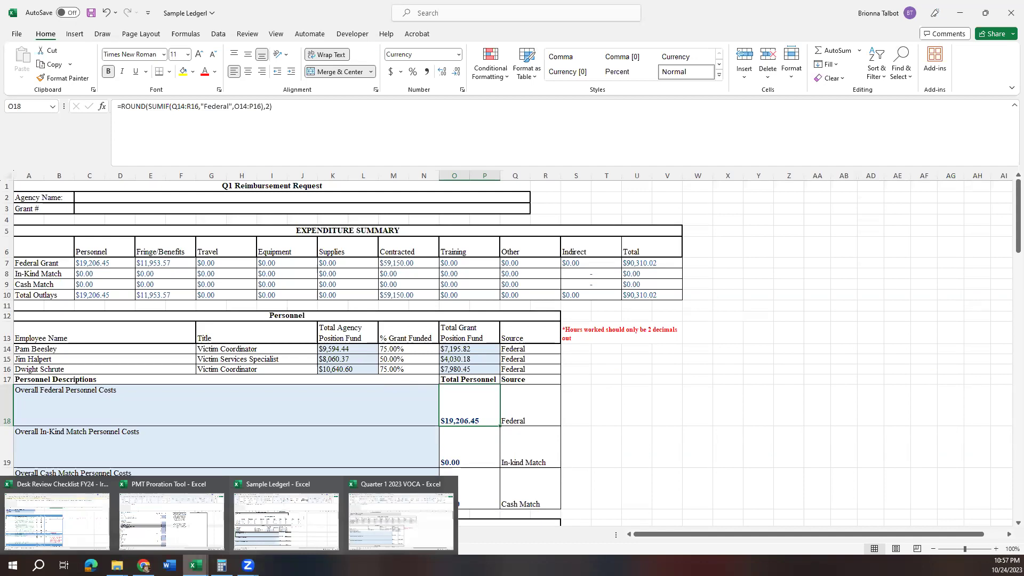
{"action": "left_click", "coordinate": [195, 535]}
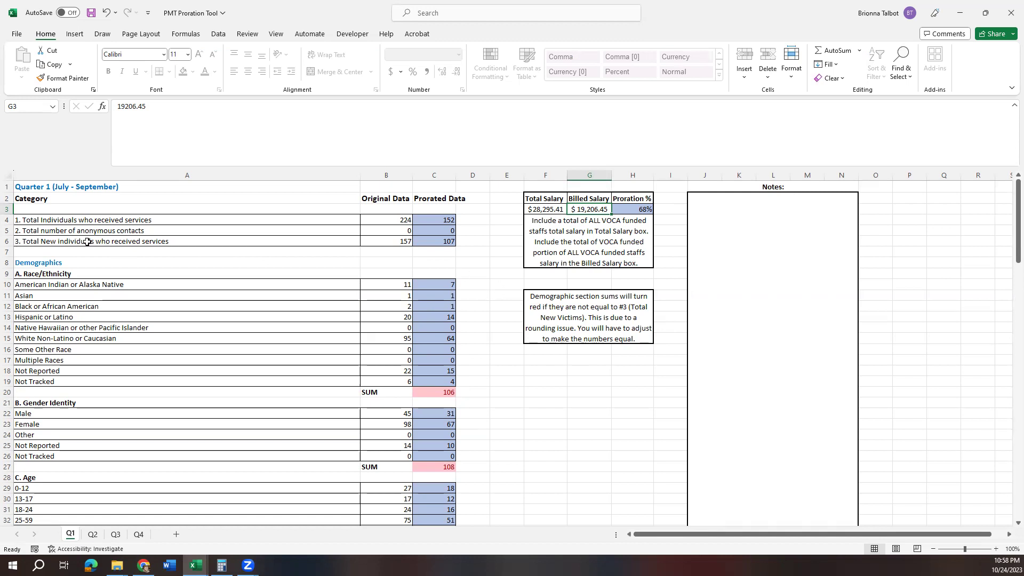
{"action": "left_click", "coordinate": [388, 243]}
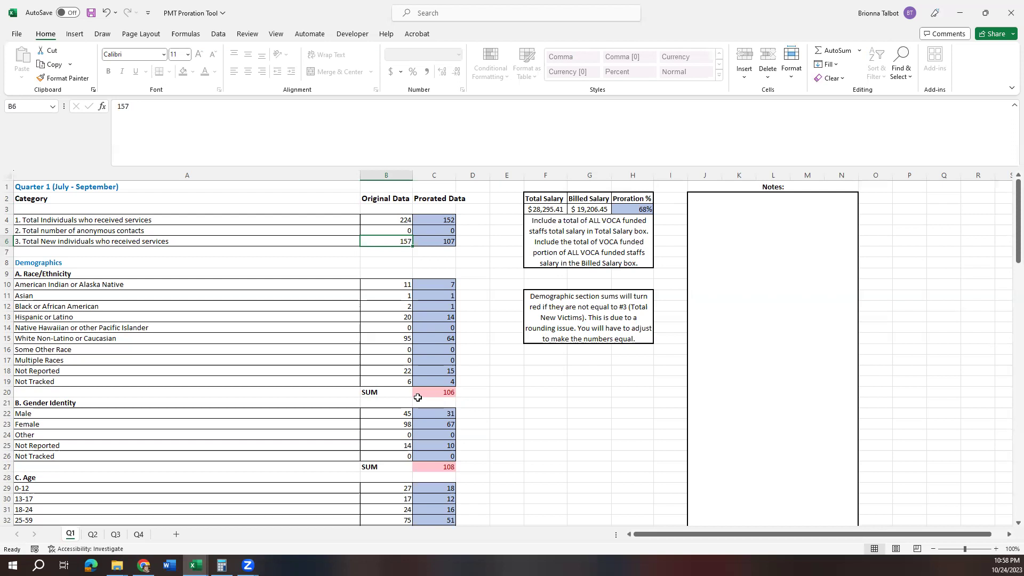
{"action": "left_click", "coordinate": [393, 296]}
{"action": "left_click", "coordinate": [392, 302]}
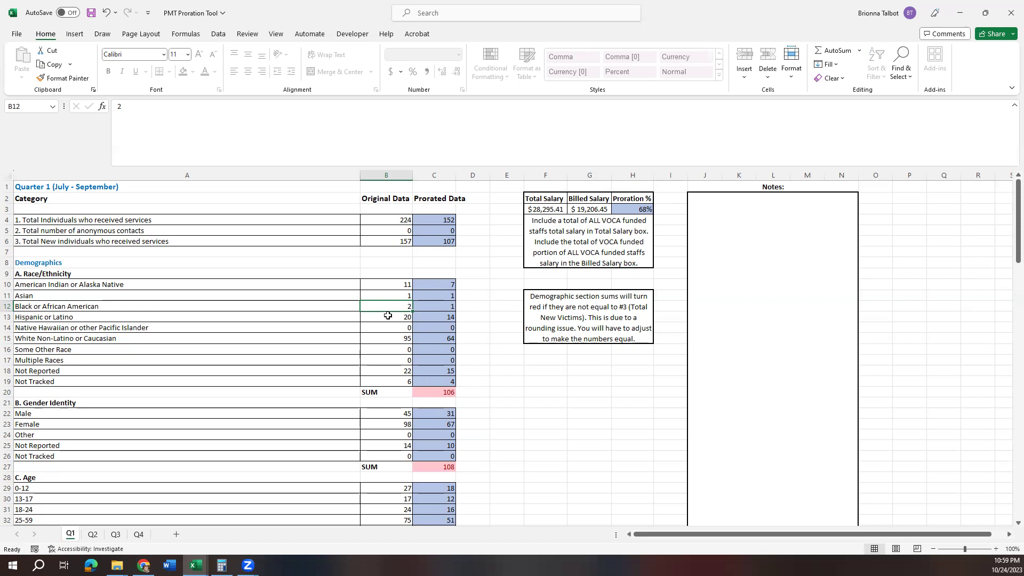
{"action": "left_click", "coordinate": [394, 329]}
{"action": "left_click", "coordinate": [394, 353]}
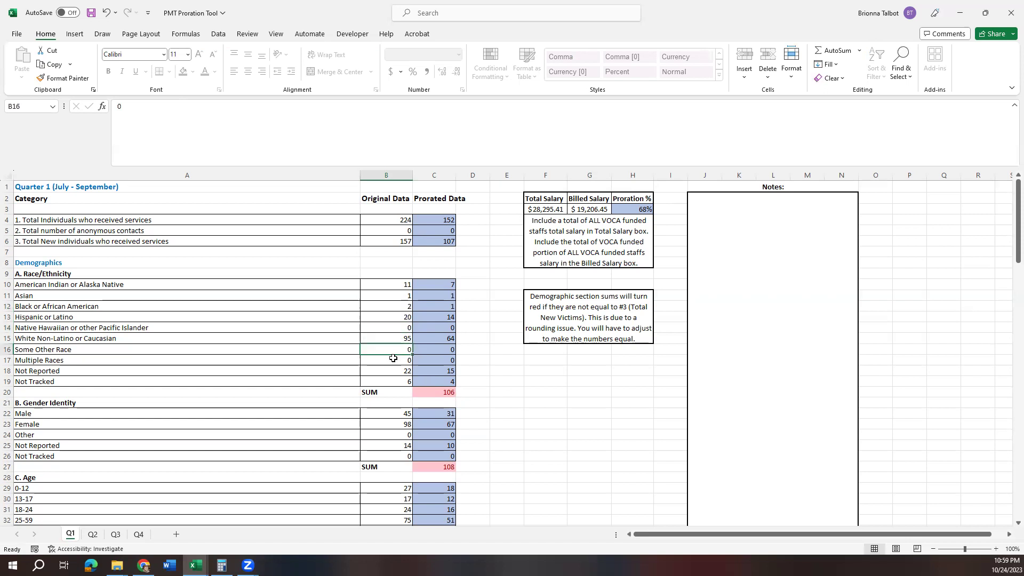
{"action": "left_click", "coordinate": [394, 361]}
{"action": "left_click", "coordinate": [394, 351]}
{"action": "left_click", "coordinate": [393, 358]}
{"action": "left_click", "coordinate": [390, 371]}
{"action": "left_click", "coordinate": [395, 383]}
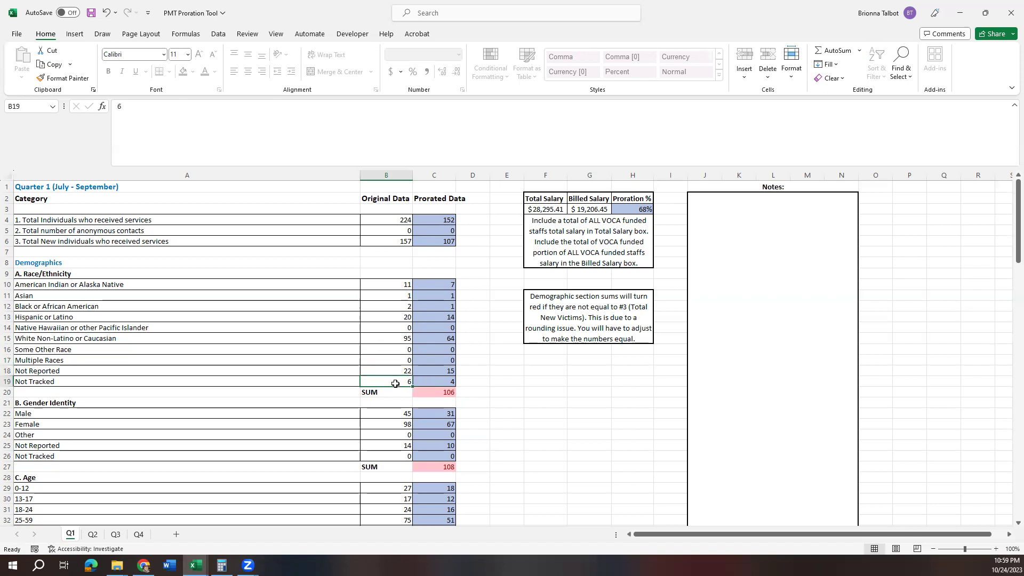
{"action": "left_click", "coordinate": [395, 337]}
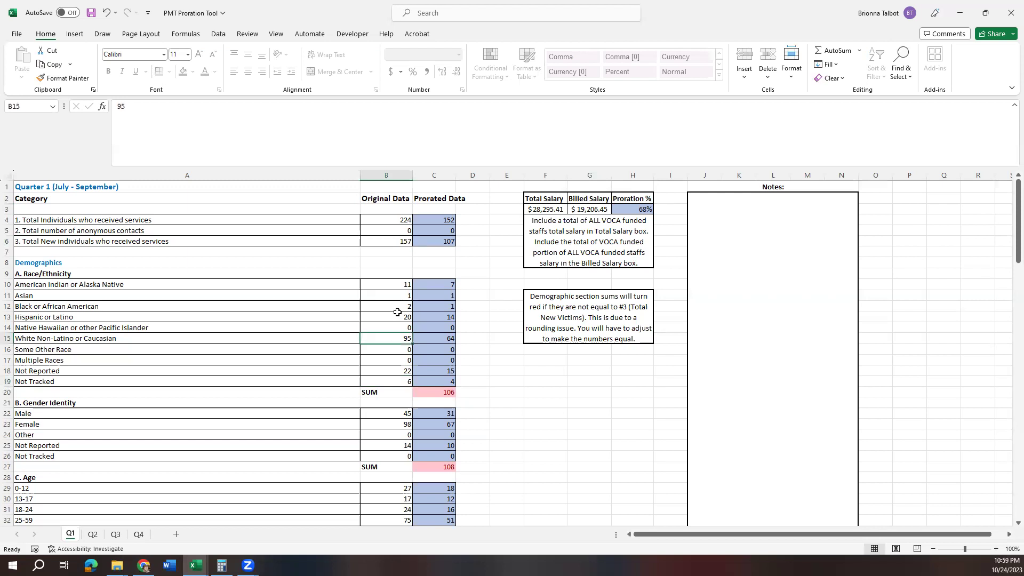
{"action": "left_click", "coordinate": [399, 315]}
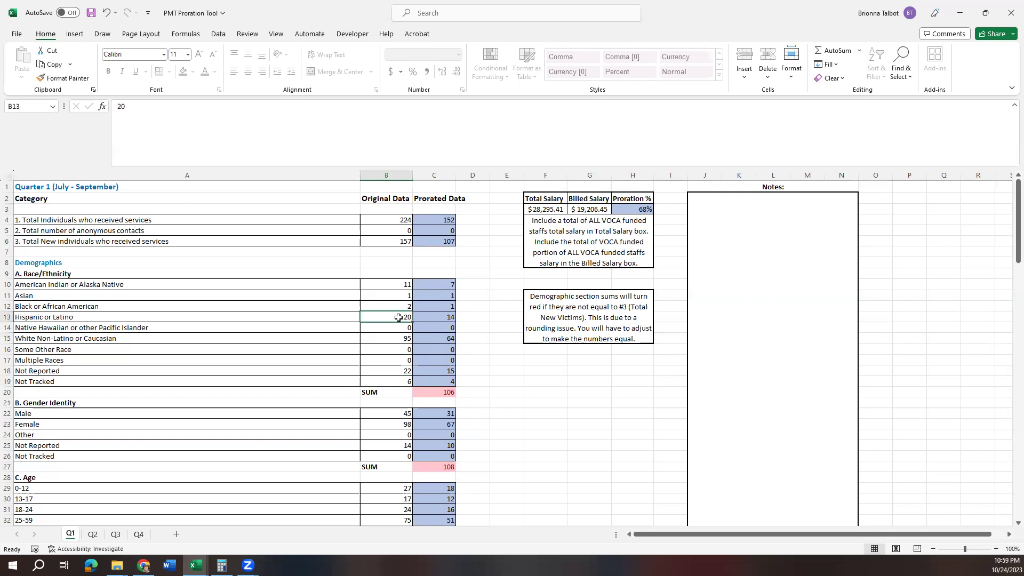
{"action": "left_click", "coordinate": [398, 337]}
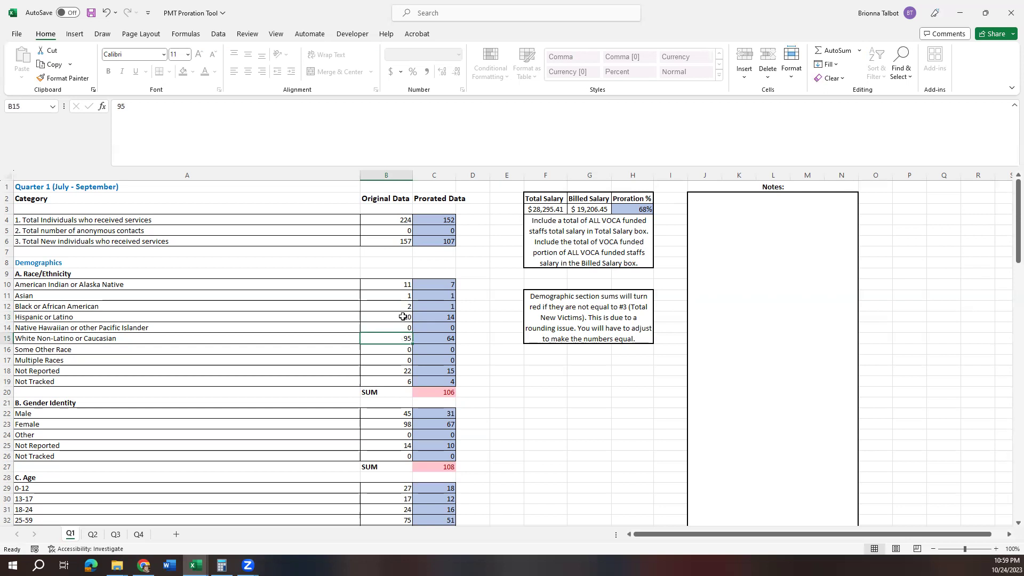
{"action": "left_click", "coordinate": [401, 317]}
{"action": "left_click", "coordinate": [398, 286]}
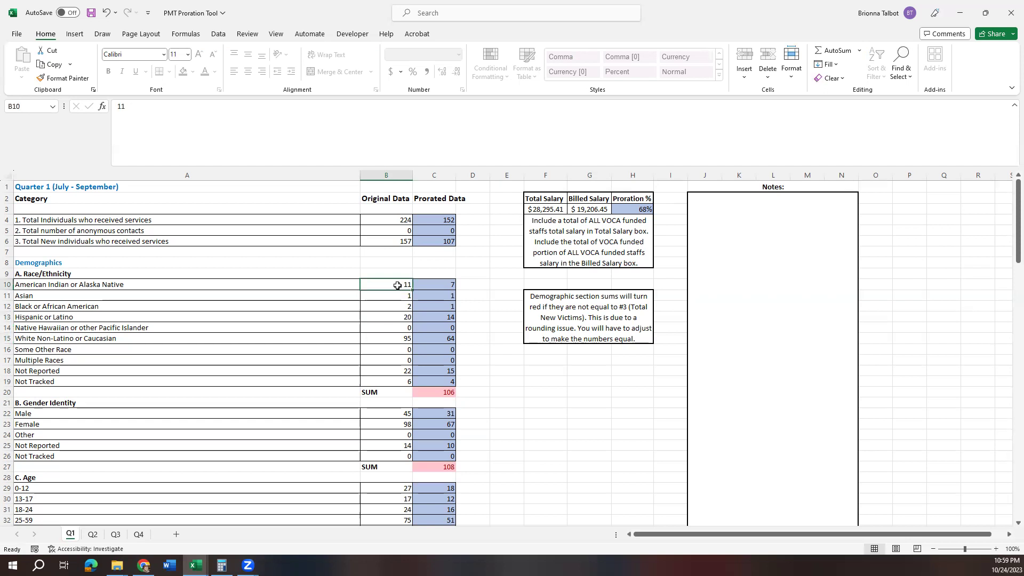
{"action": "left_click", "coordinate": [796, 245]}
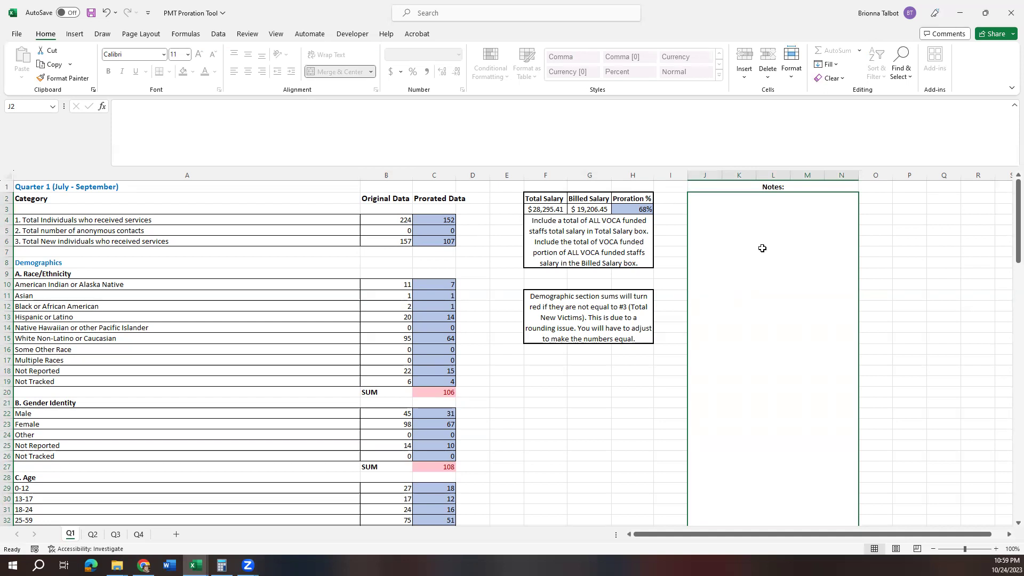
- Write the note 'Due to rounding errors the following was adjusted: 1 added to American Indian or Alaska Native Race/Ethnicity,'
{"action": "type", "text": "Due t"}
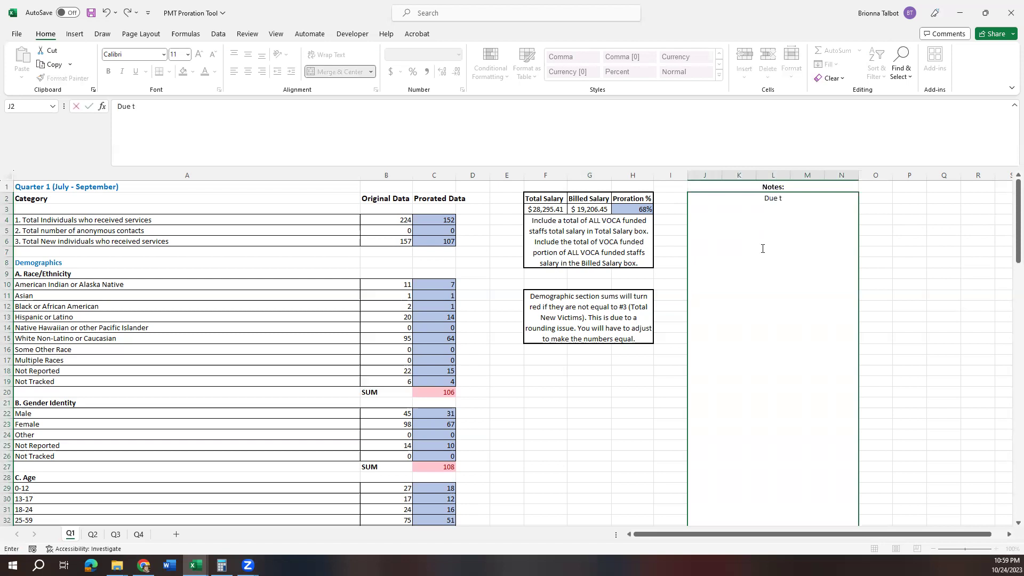
{"action": "type", "text": "o rounding errors th"}
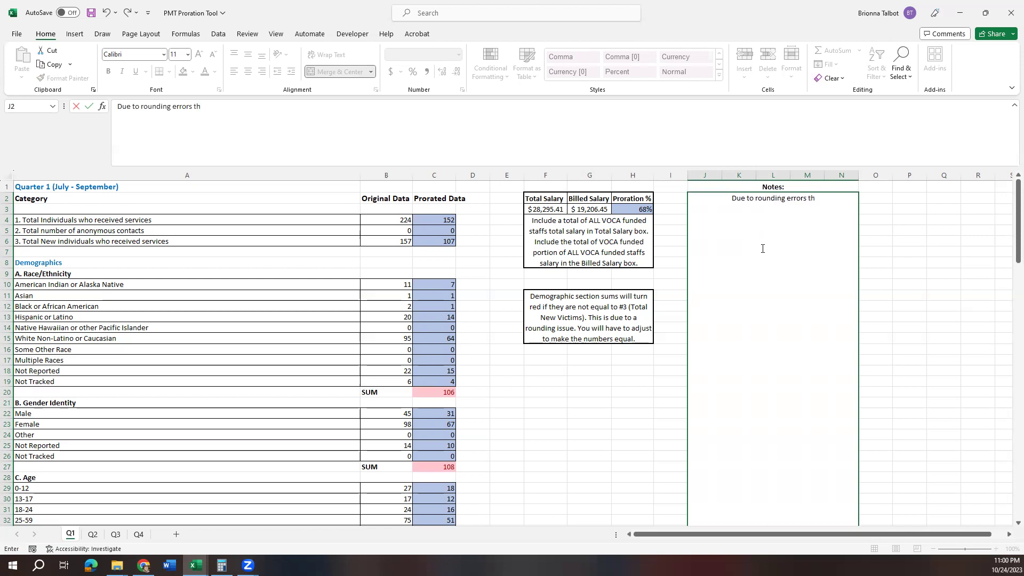
{"action": "type", "text": "e following was adjsute"}
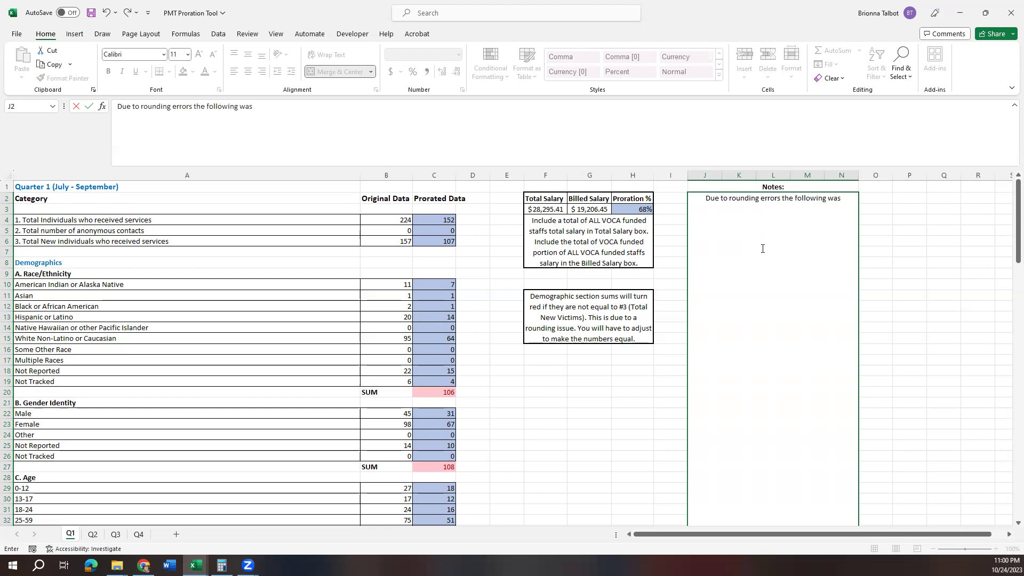
{"action": "key", "text": "BackSpace"}
{"action": "key", "text": "BackSpace"}
{"action": "type", "text": "sted"}
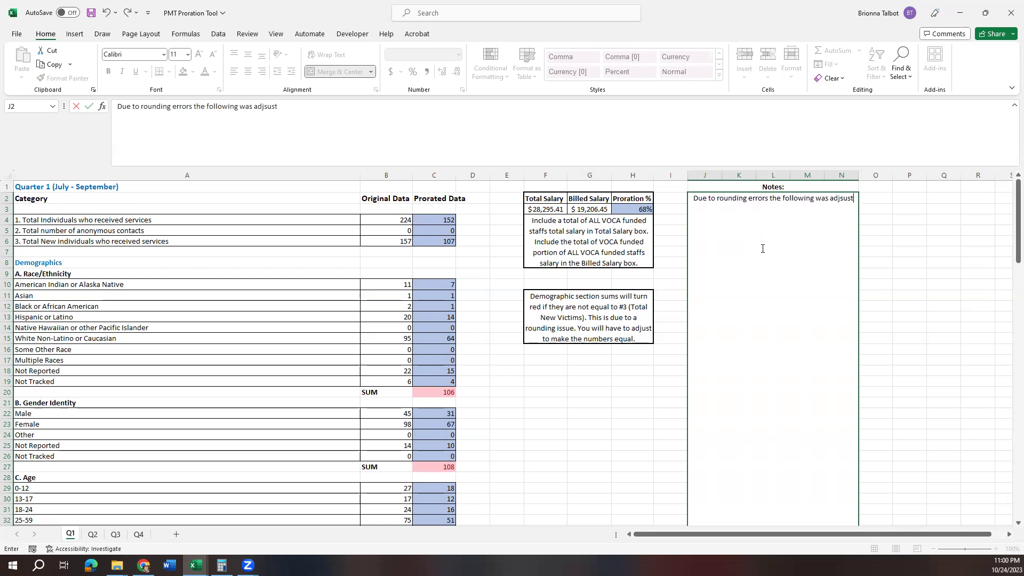
{"action": "key", "text": "BackSpace"}
{"action": "key", "text": "BackSpace"}
{"action": "key", "text": "BackSpace"}
{"action": "key", "text": "BackSpace"}
{"action": "key", "text": "BackSpace"}
{"action": "key", "text": "BackSpace"}
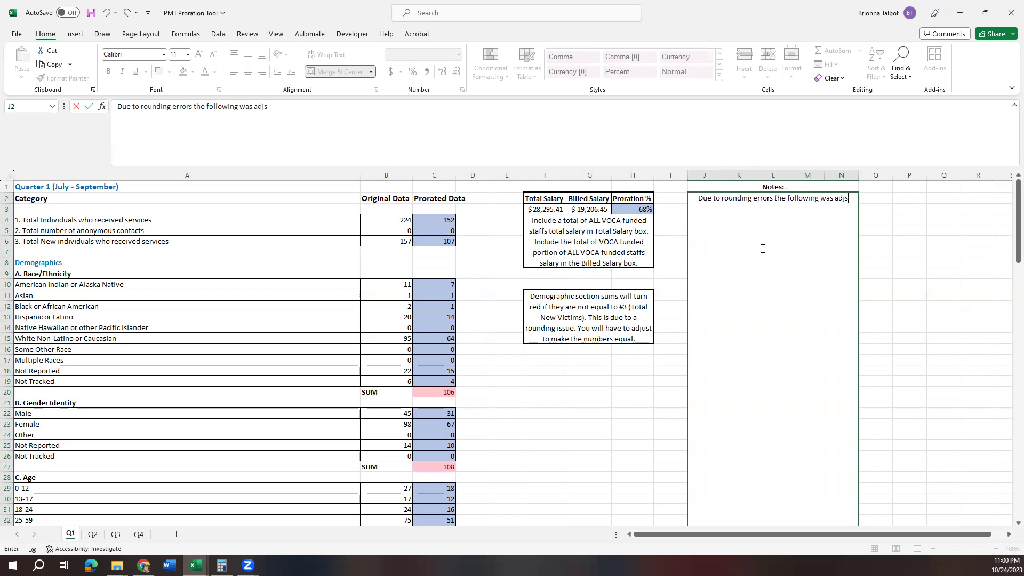
{"action": "type", "text": "uste"}
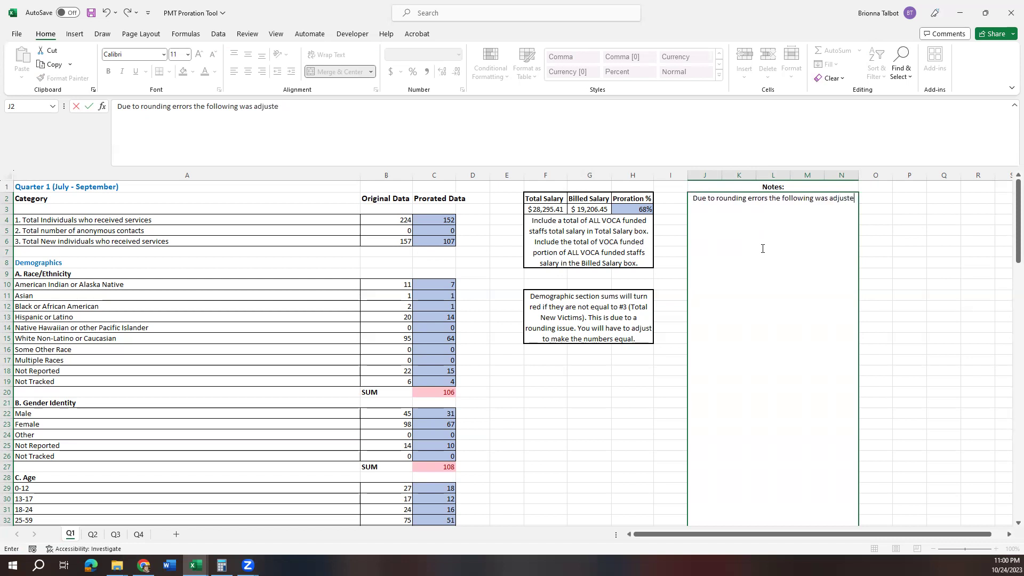
{"action": "type", "text": "d:"}
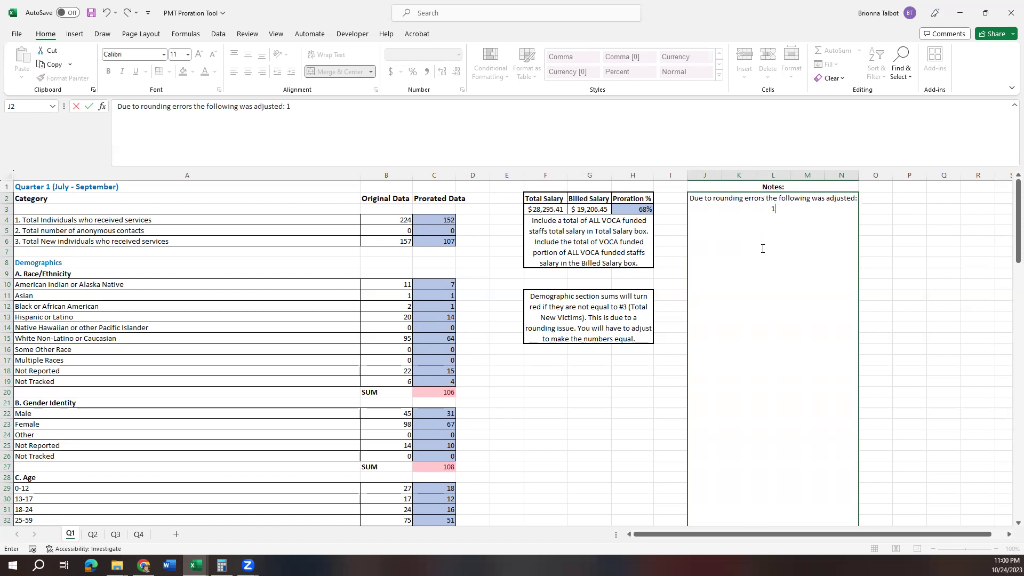
{"action": "type", "text": " 1 added to American Indi"}
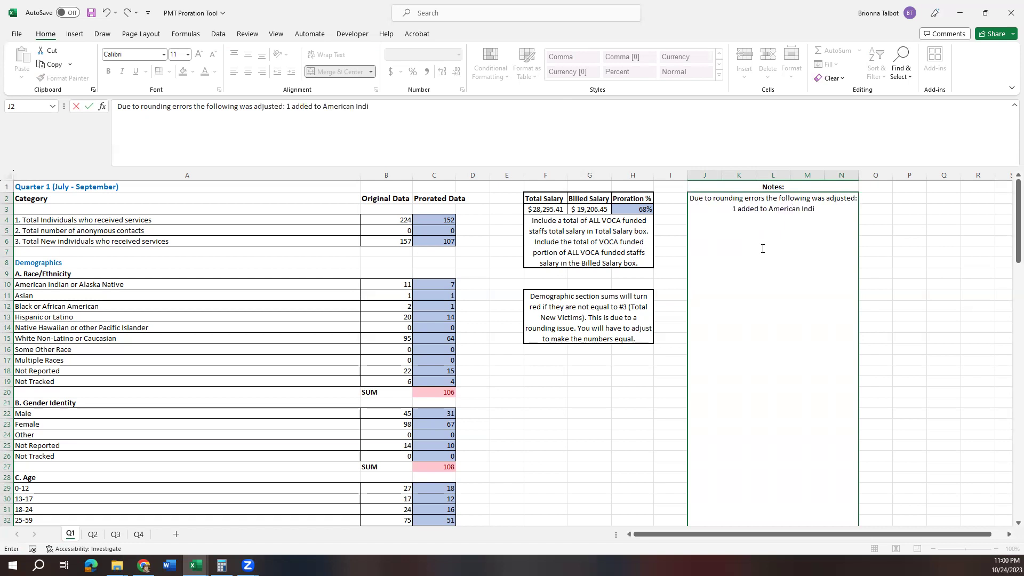
{"action": "type", "text": "an or Alas"}
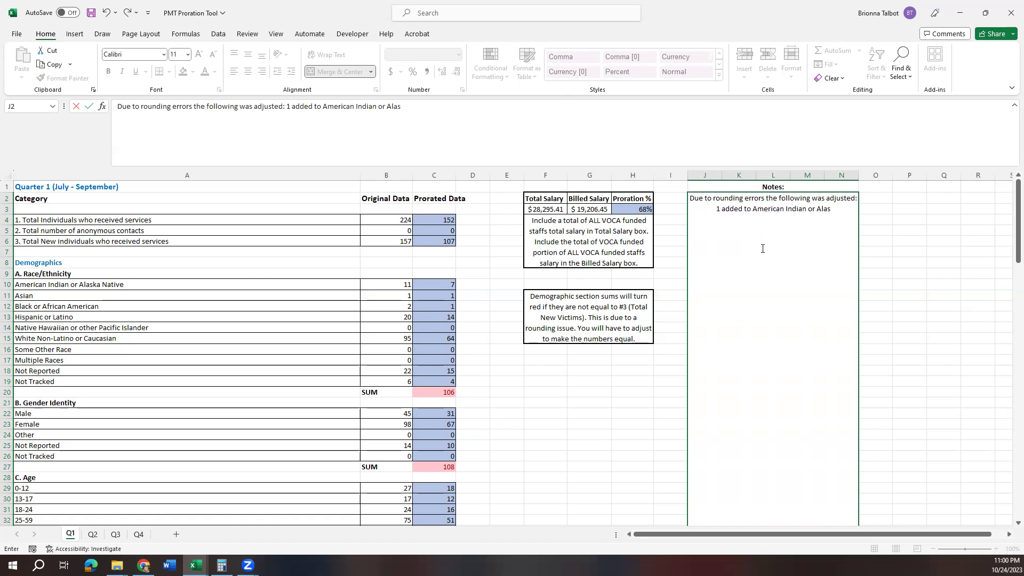
{"action": "type", "text": "ka Native Rac"}
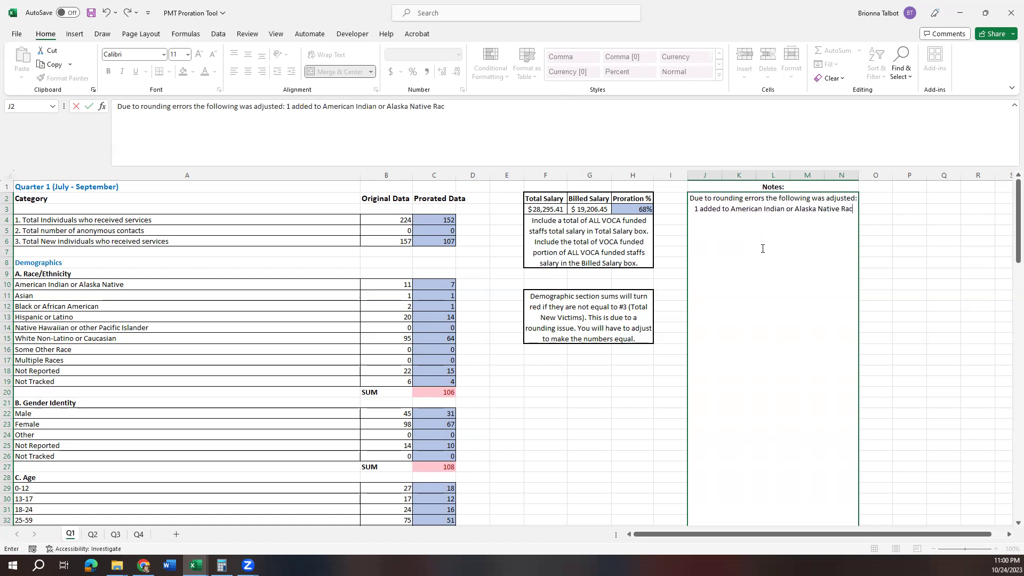
{"action": "type", "text": "e/Ethnicity"}
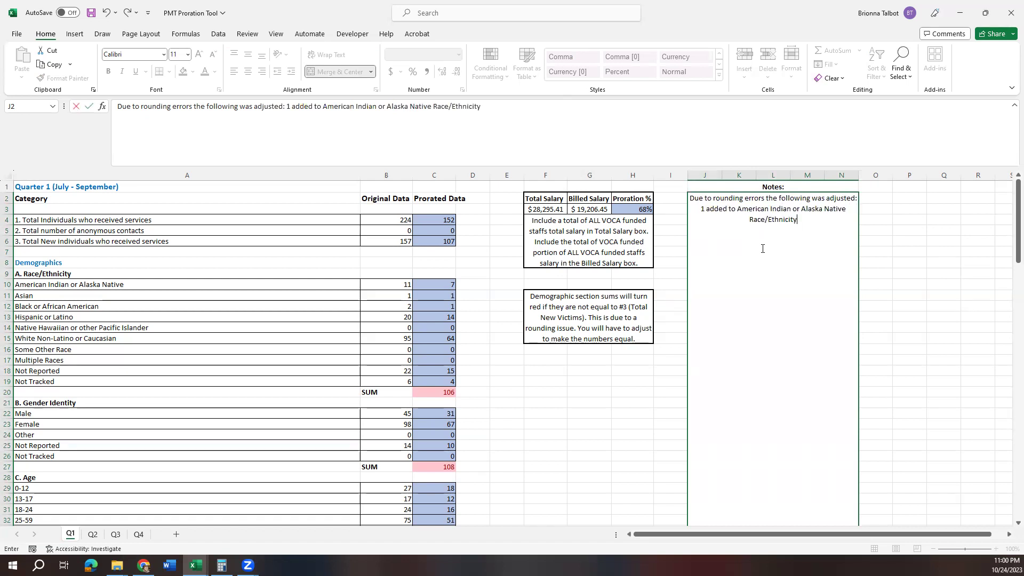
{"action": "type", "text": ","}
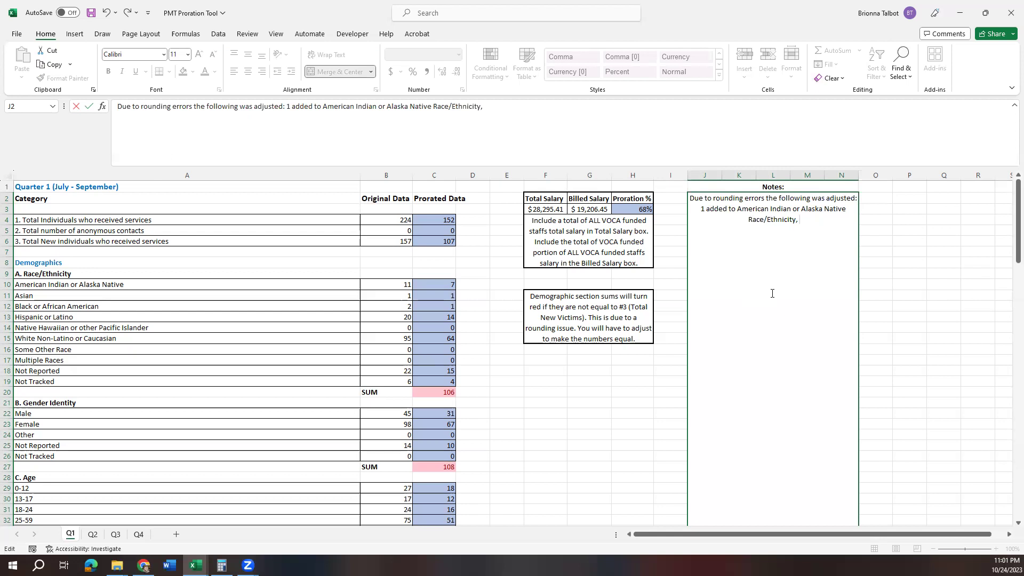
- Add '1 subtracted from Not Reported in Gender Identity' to the rounding note and finish editing
{"action": "type", "text": "!"}
{"action": "key", "text": "BackSpace"}
{"action": "type", "text": "1 subtracted"}
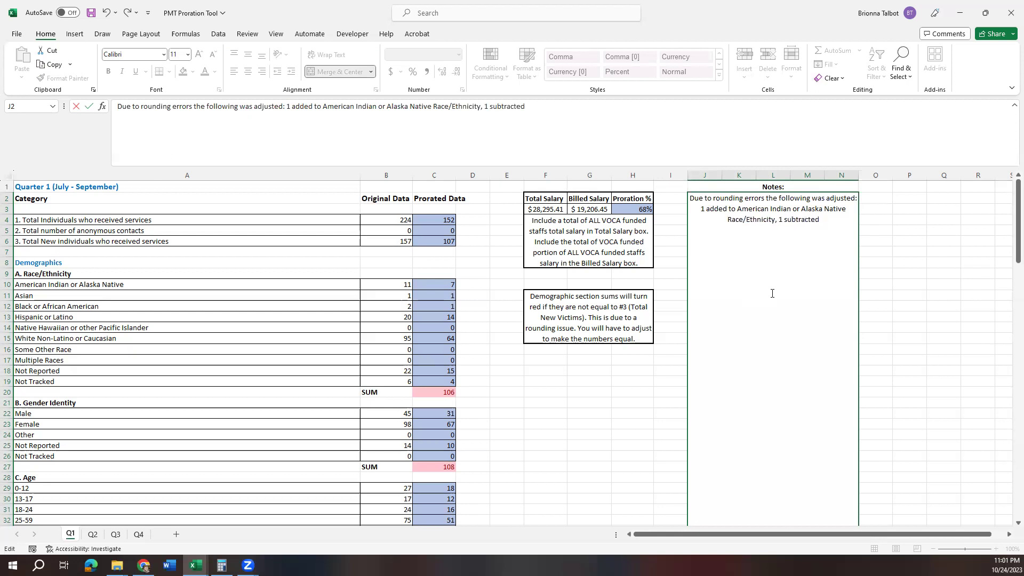
{"action": "type", "text": " from N"}
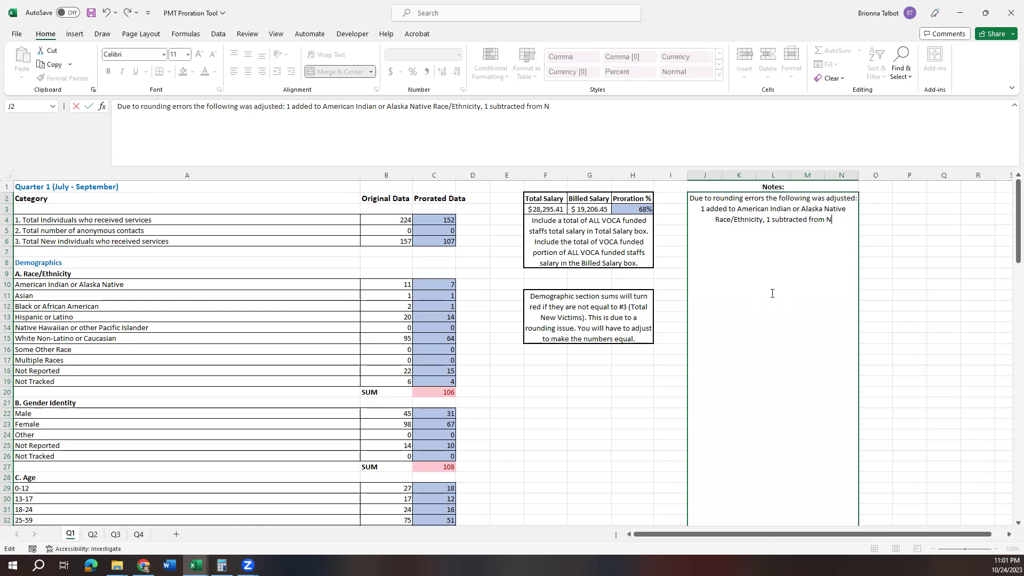
{"action": "type", "text": "ot Reported i"}
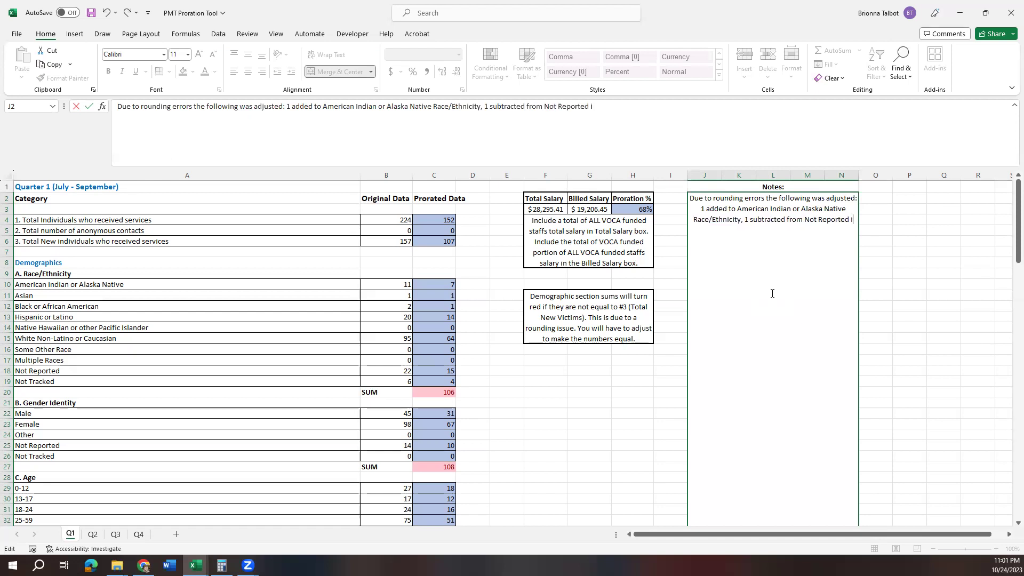
{"action": "type", "text": "n Gender Idne"}
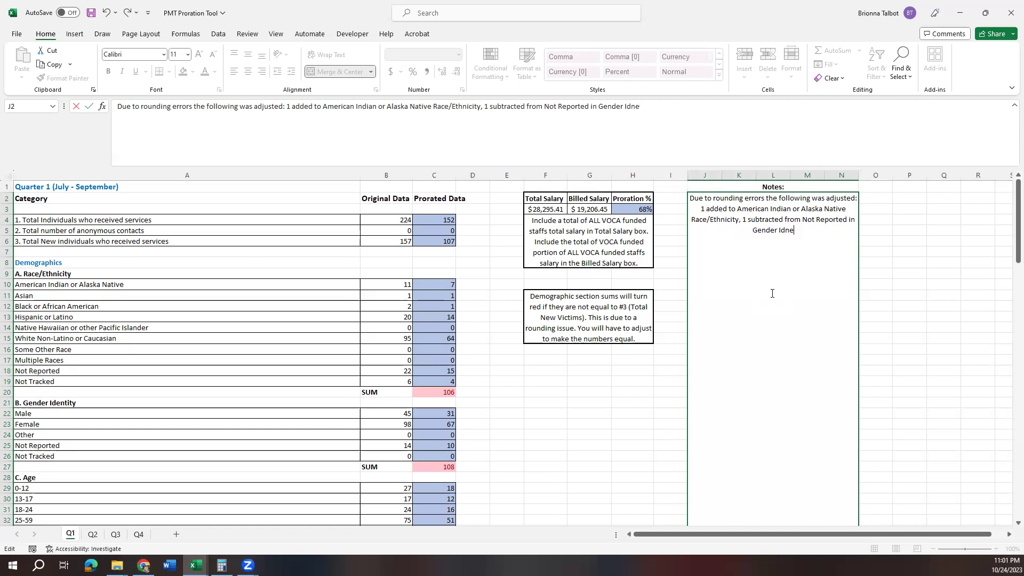
{"action": "key", "text": "BackSpace"}
{"action": "key", "text": "BackSpace"}
{"action": "type", "text": "entity"}
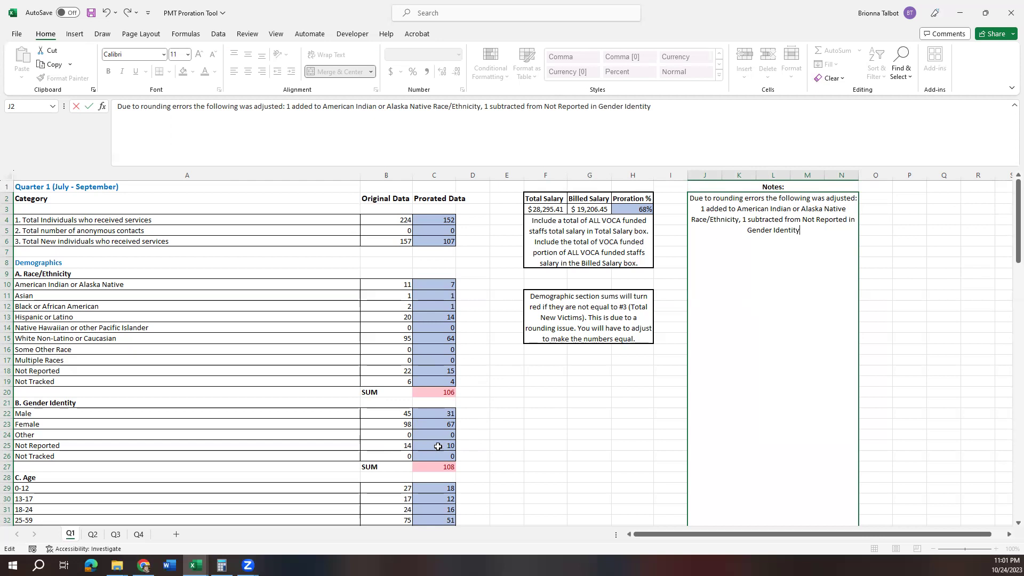
{"action": "key", "text": "Escape"}
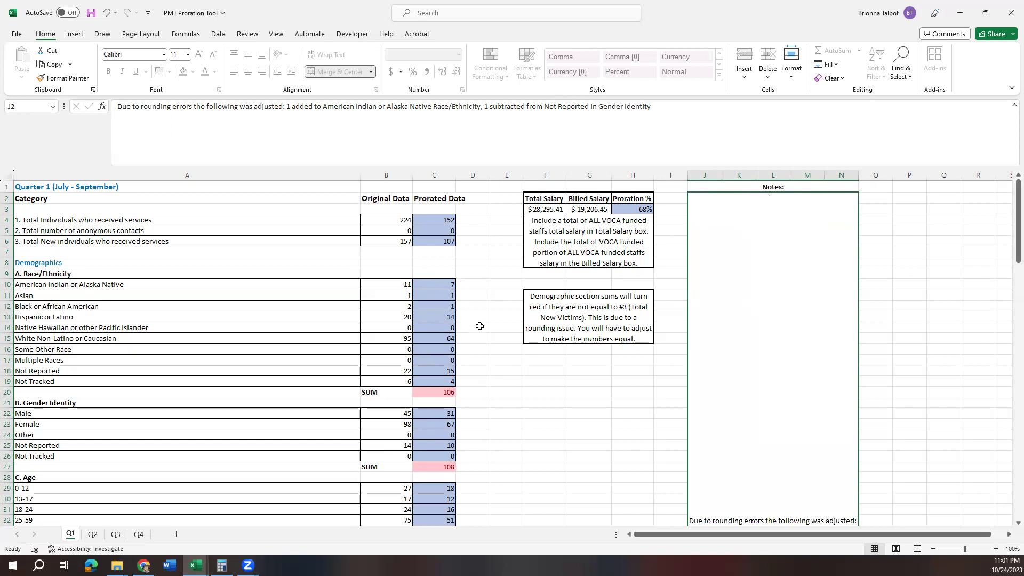
- Check the total individuals count in B4, then bring the Types of Victimizations section (SUM 199) into view
{"action": "scroll", "coordinate": [478, 329], "scroll_direction": "down", "scroll_amount": 3}
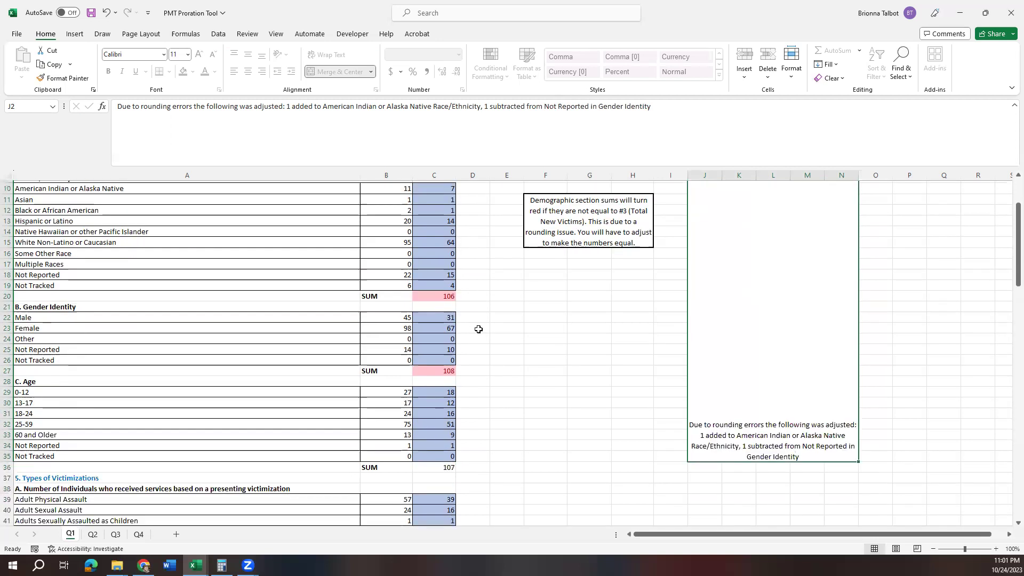
{"action": "scroll", "coordinate": [478, 329], "scroll_direction": "down", "scroll_amount": 5}
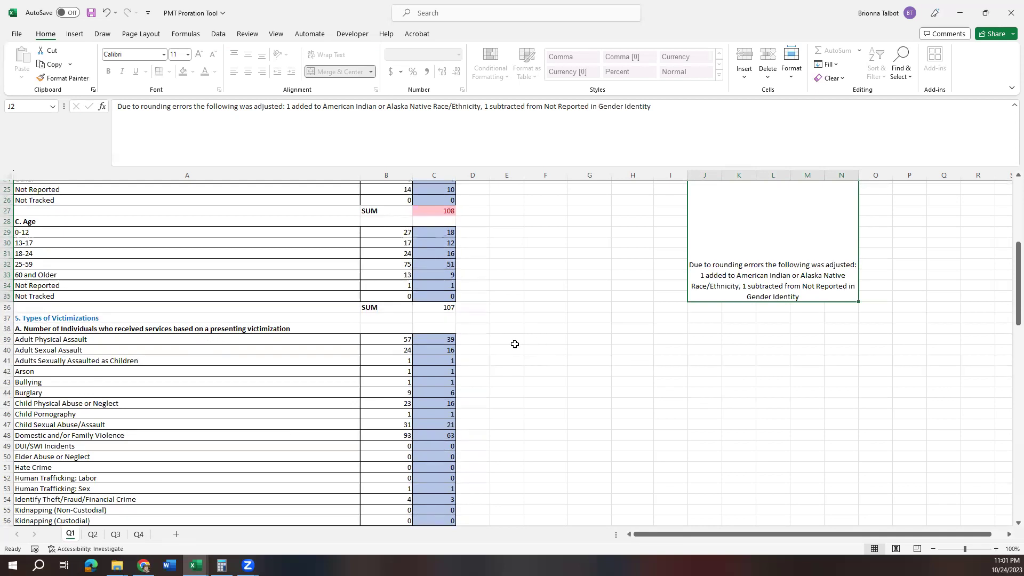
{"action": "scroll", "coordinate": [515, 344], "scroll_direction": "up", "scroll_amount": 8}
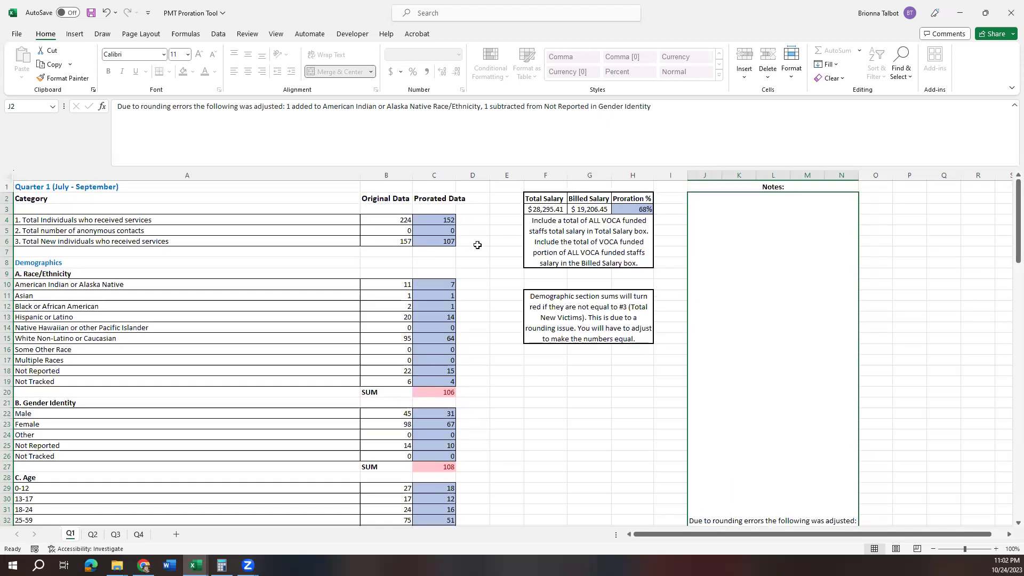
{"action": "left_click", "coordinate": [389, 219]}
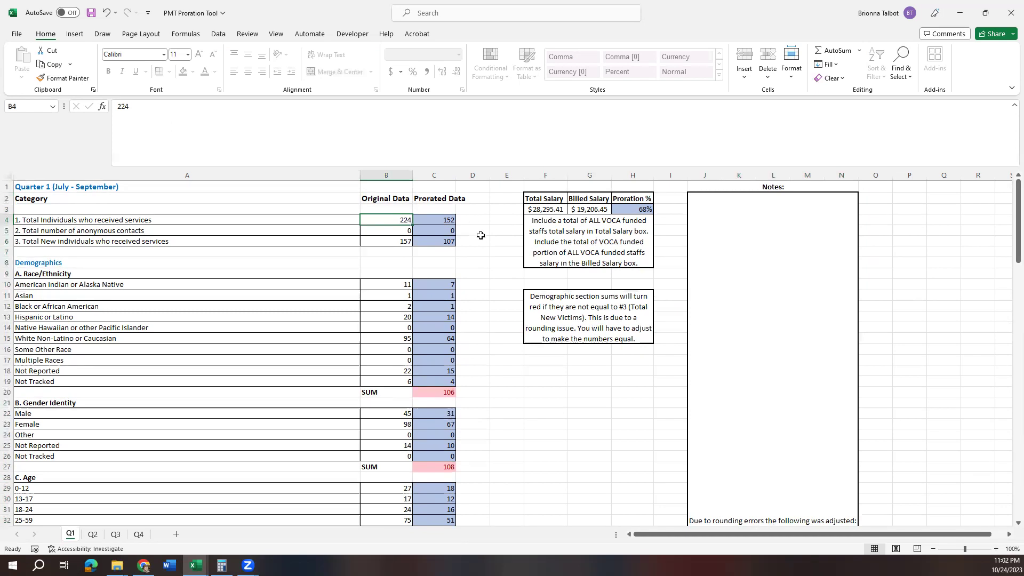
{"action": "scroll", "coordinate": [486, 225], "scroll_direction": "down", "scroll_amount": 13}
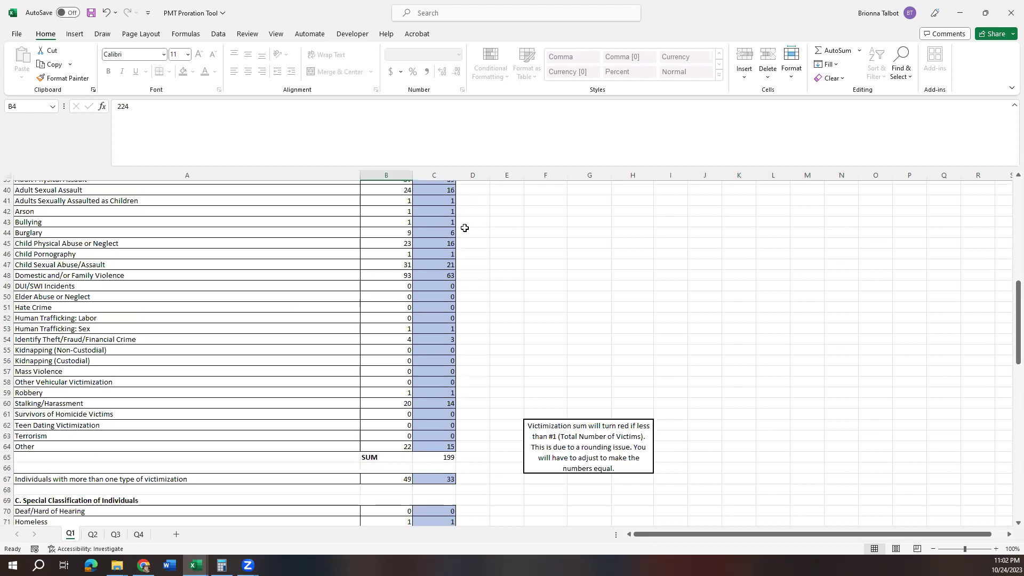
{"action": "scroll", "coordinate": [437, 230], "scroll_direction": "up", "scroll_amount": 2}
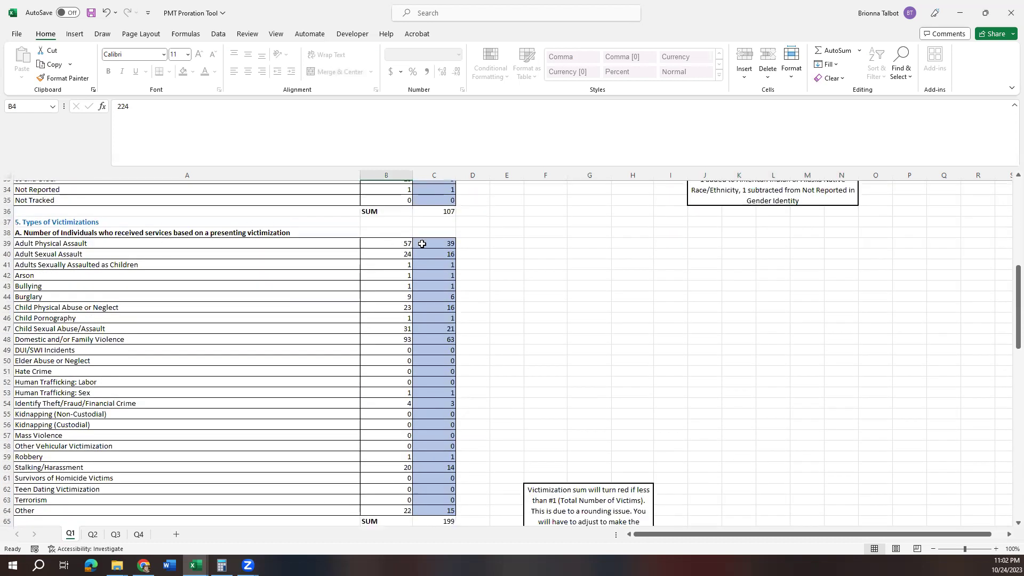
{"action": "scroll", "coordinate": [472, 268], "scroll_direction": "down", "scroll_amount": 2}
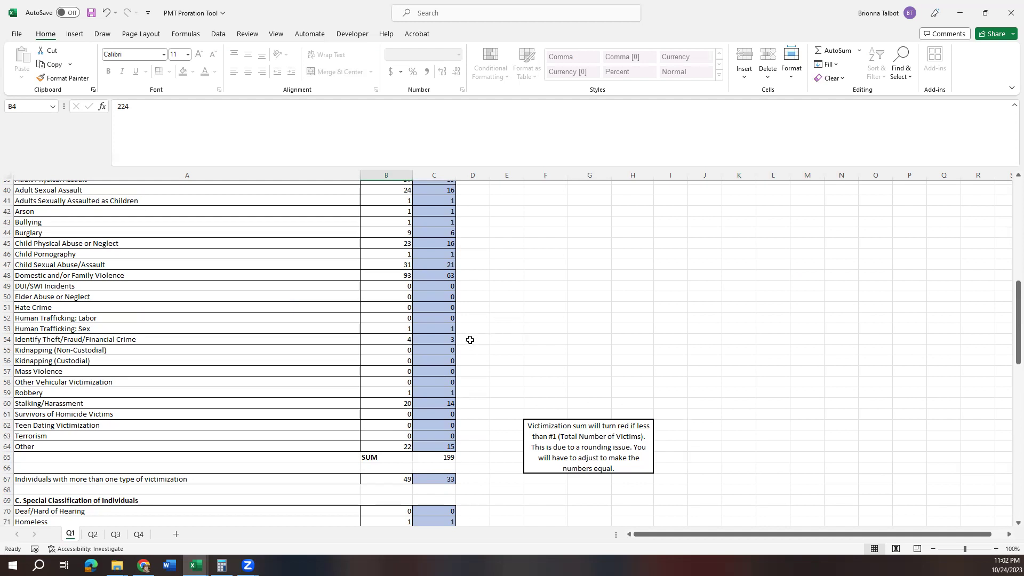
- Set the Domestic and/or Family Violence original count to 0, dropping the victimization SUM to 136
{"action": "left_click", "coordinate": [390, 274]}
{"action": "type", "text": "0"}
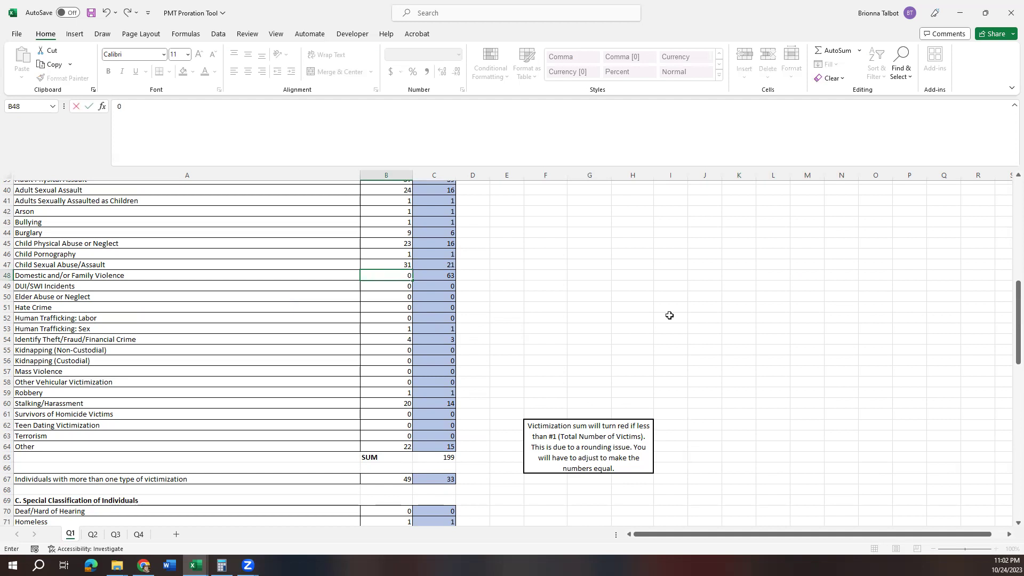
{"action": "key", "text": "Return"}
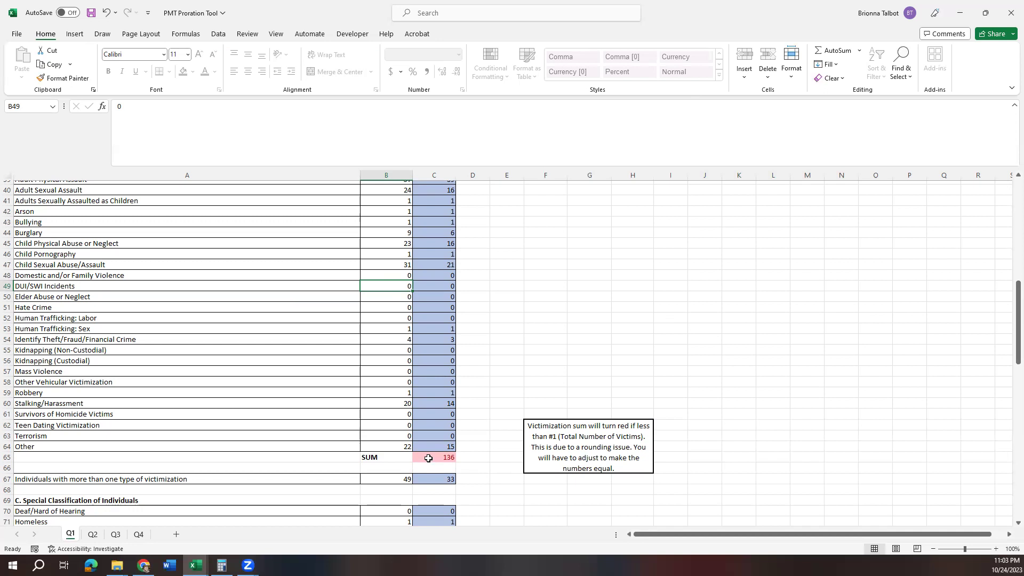
{"action": "scroll", "coordinate": [397, 349], "scroll_direction": "up", "scroll_amount": 2}
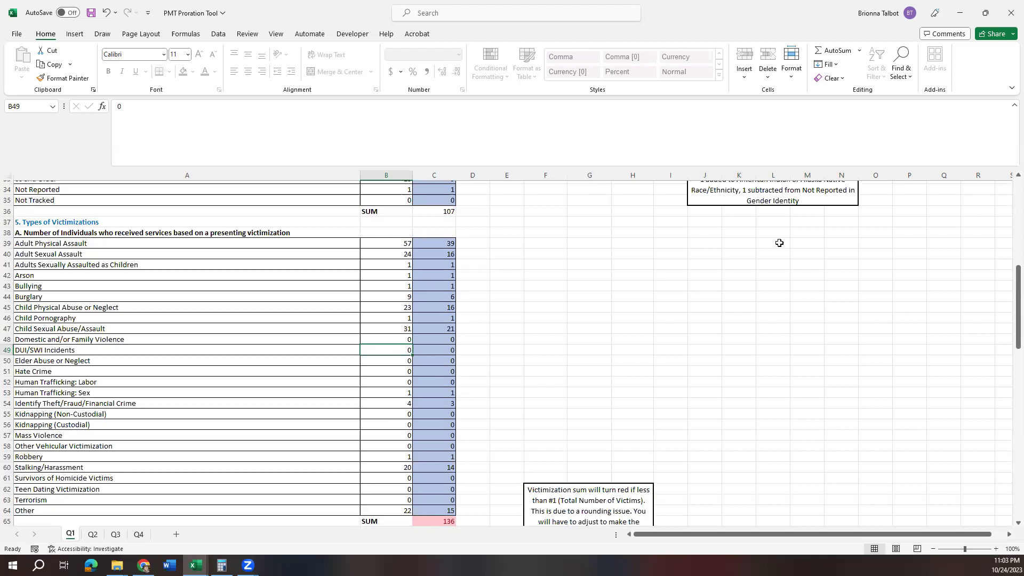
- Restore the Domestic and/or Family Violence count to 93, returning the victimization SUM to 199
{"action": "left_click", "coordinate": [381, 340]}
{"action": "type", "text": "0"}
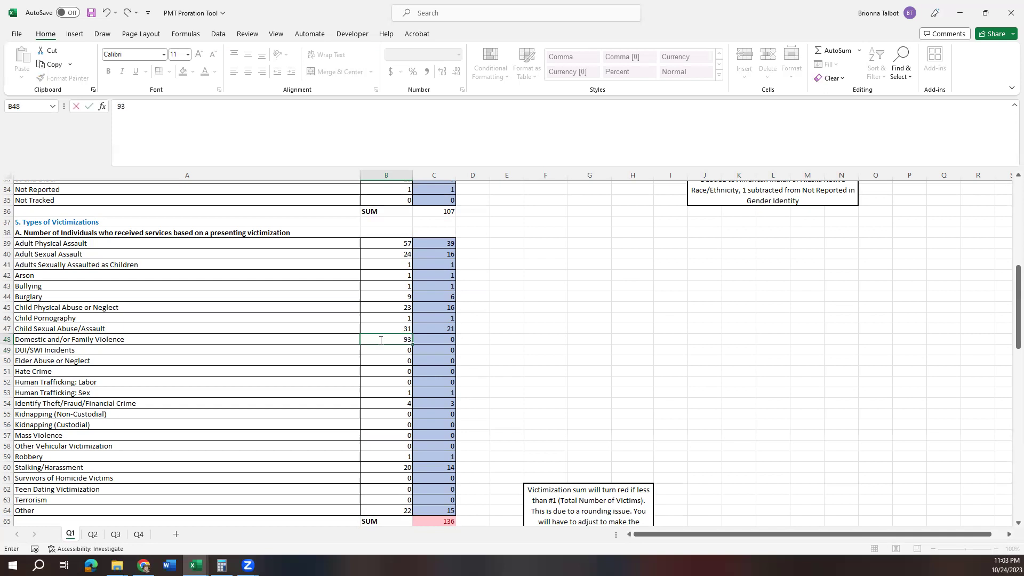
{"action": "key", "text": "BackSpace"}
{"action": "type", "text": "93"}
{"action": "key", "text": "Return"}
- Scroll through the Direct Services rows, where Personal Advocacy prorates 153 to 104
{"action": "scroll", "coordinate": [612, 334], "scroll_direction": "down", "scroll_amount": 2}
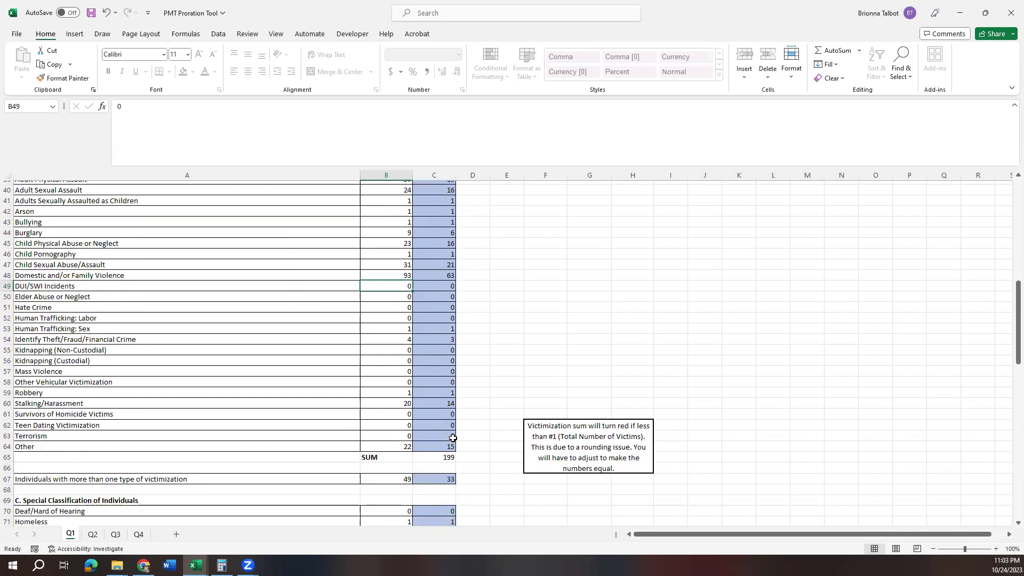
{"action": "scroll", "coordinate": [450, 429], "scroll_direction": "down", "scroll_amount": 3}
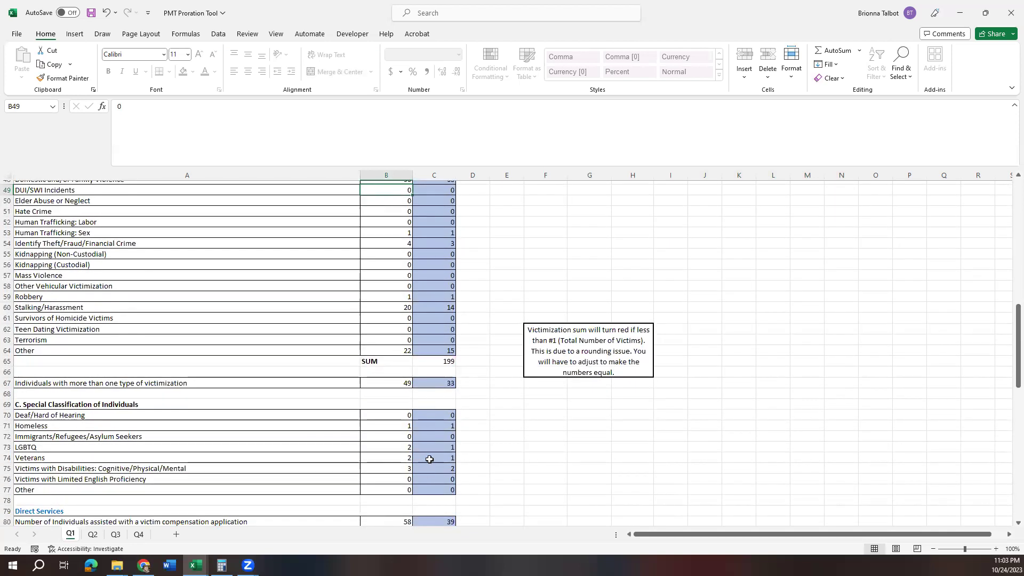
{"action": "scroll", "coordinate": [436, 462], "scroll_direction": "down", "scroll_amount": 1}
{"action": "scroll", "coordinate": [436, 462], "scroll_direction": "down", "scroll_amount": 7}
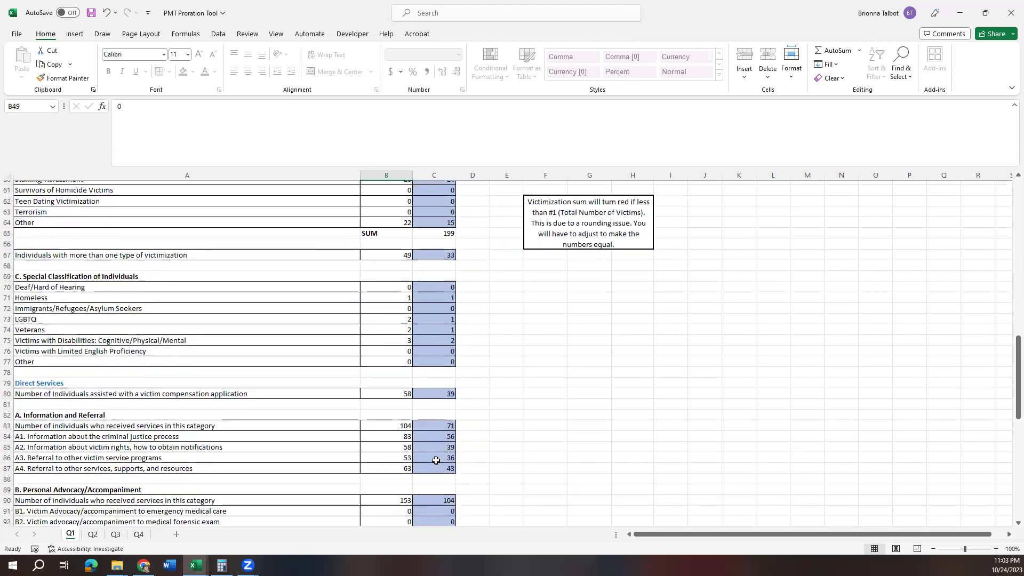
{"action": "scroll", "coordinate": [436, 460], "scroll_direction": "down", "scroll_amount": 2}
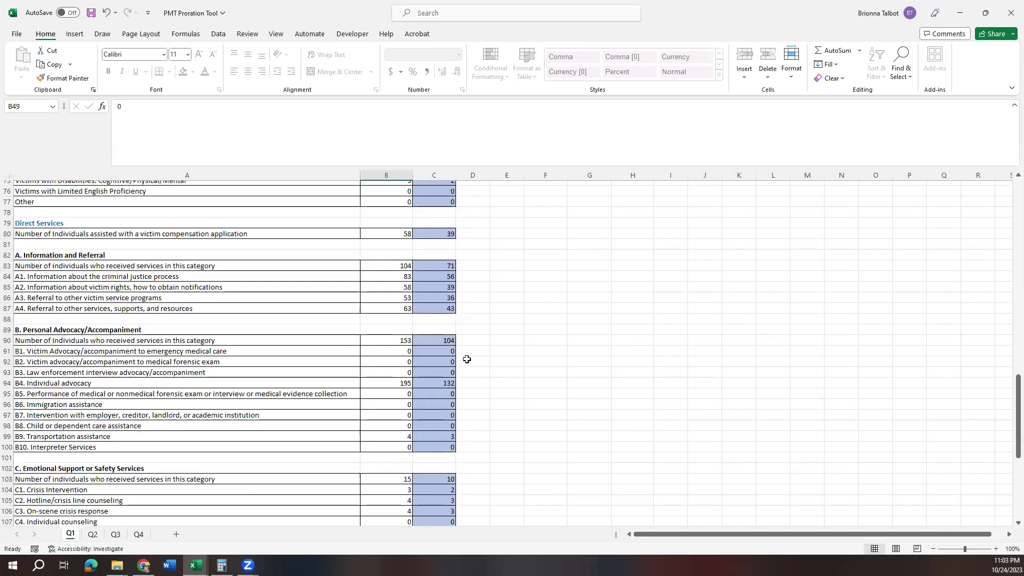
{"action": "scroll", "coordinate": [693, 386], "scroll_direction": "down", "scroll_amount": 4}
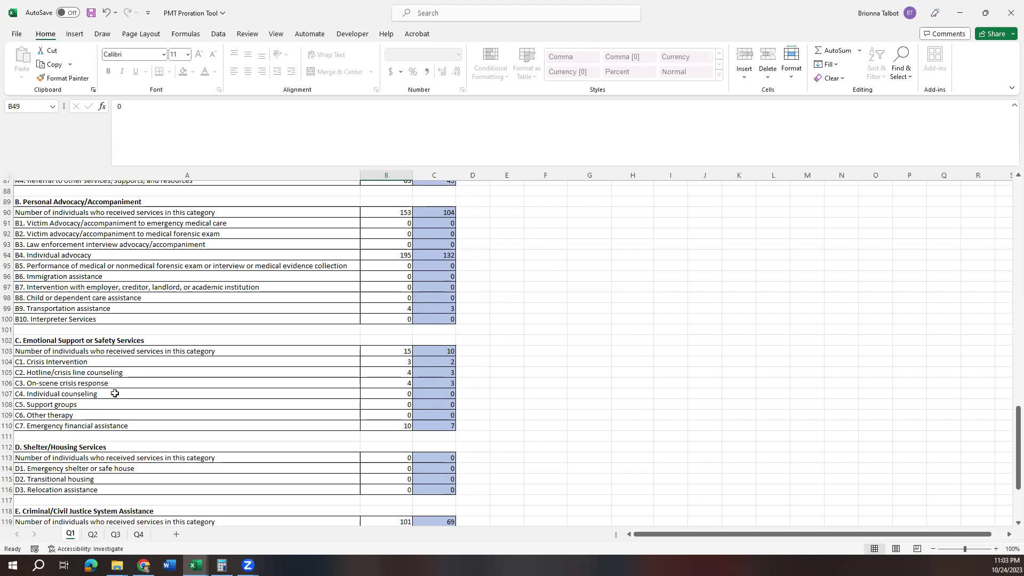
- Enter 5 as the Individual counseling original count in B107 and confirm it prorates to 3
{"action": "left_click", "coordinate": [394, 394]}
{"action": "type", "text": "5"}
{"action": "key", "text": "Return"}
{"action": "left_click", "coordinate": [394, 394]}
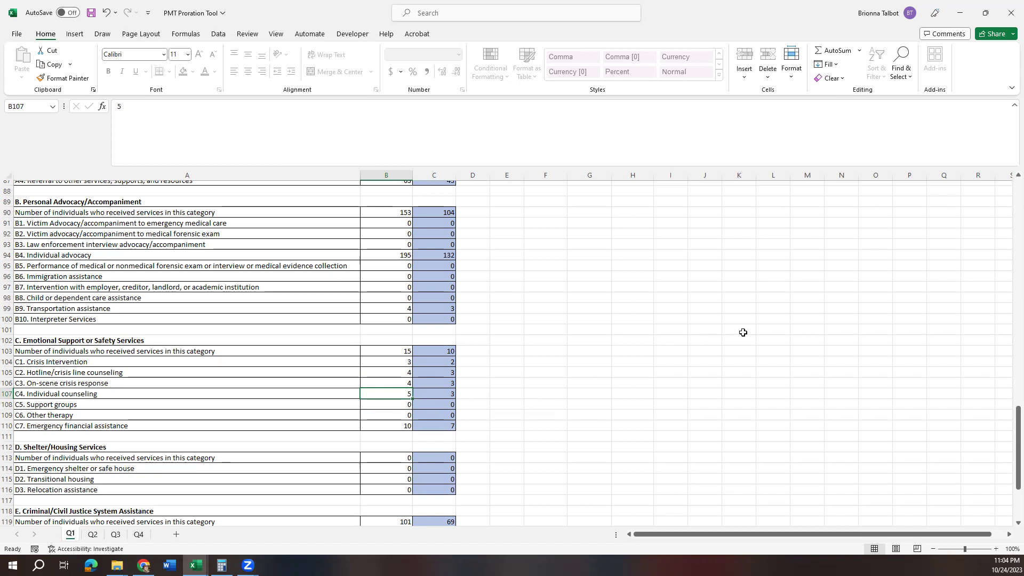
- Scroll through the remaining Q1 sections to row 130, then back up to the Quarter 1 header
{"action": "scroll", "coordinate": [738, 334], "scroll_direction": "down", "scroll_amount": 1}
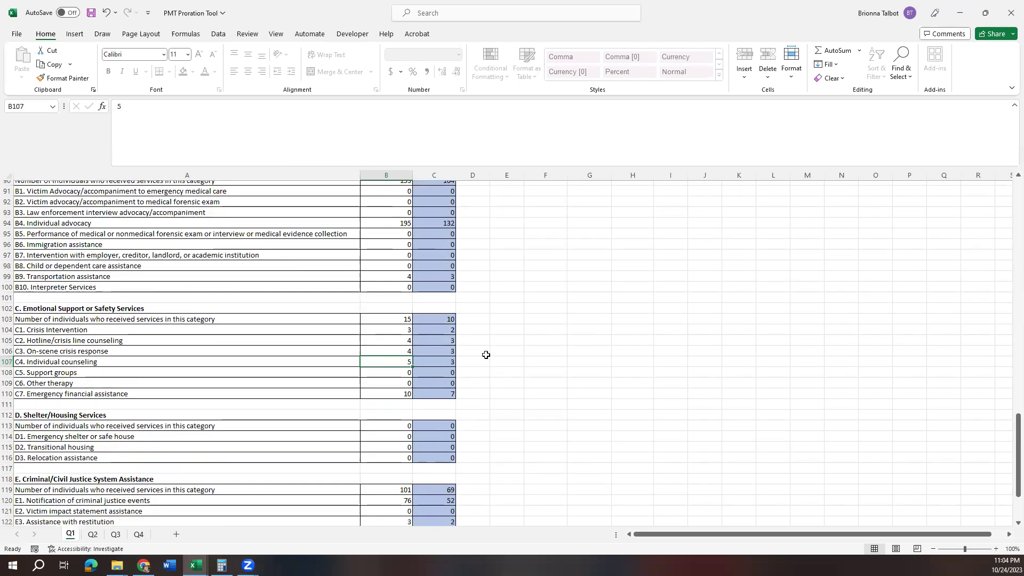
{"action": "scroll", "coordinate": [526, 341], "scroll_direction": "down", "scroll_amount": 2}
{"action": "scroll", "coordinate": [526, 339], "scroll_direction": "down", "scroll_amount": 4}
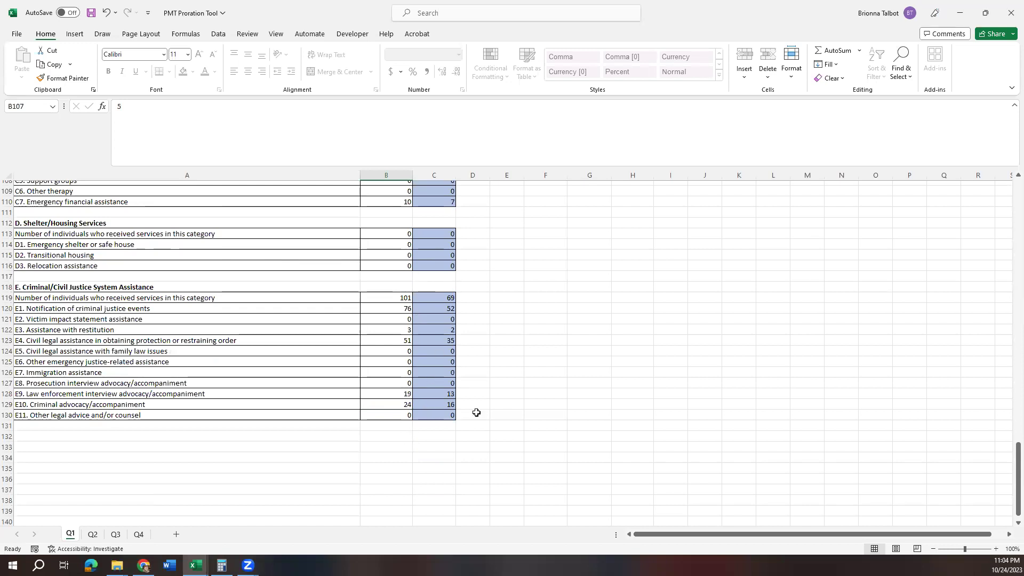
{"action": "scroll", "coordinate": [542, 393], "scroll_direction": "up", "scroll_amount": 8}
{"action": "scroll", "coordinate": [556, 370], "scroll_direction": "up", "scroll_amount": 20}
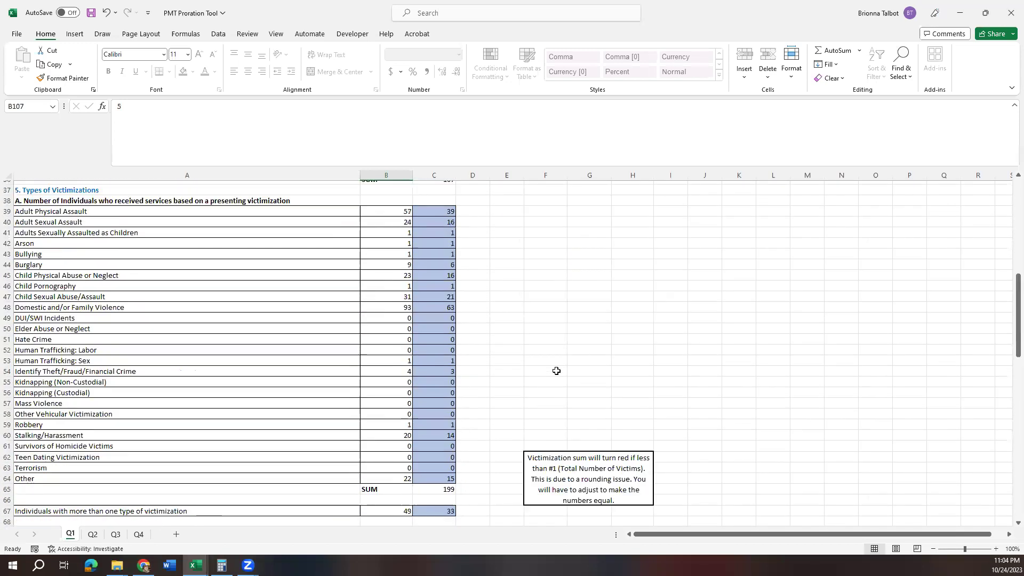